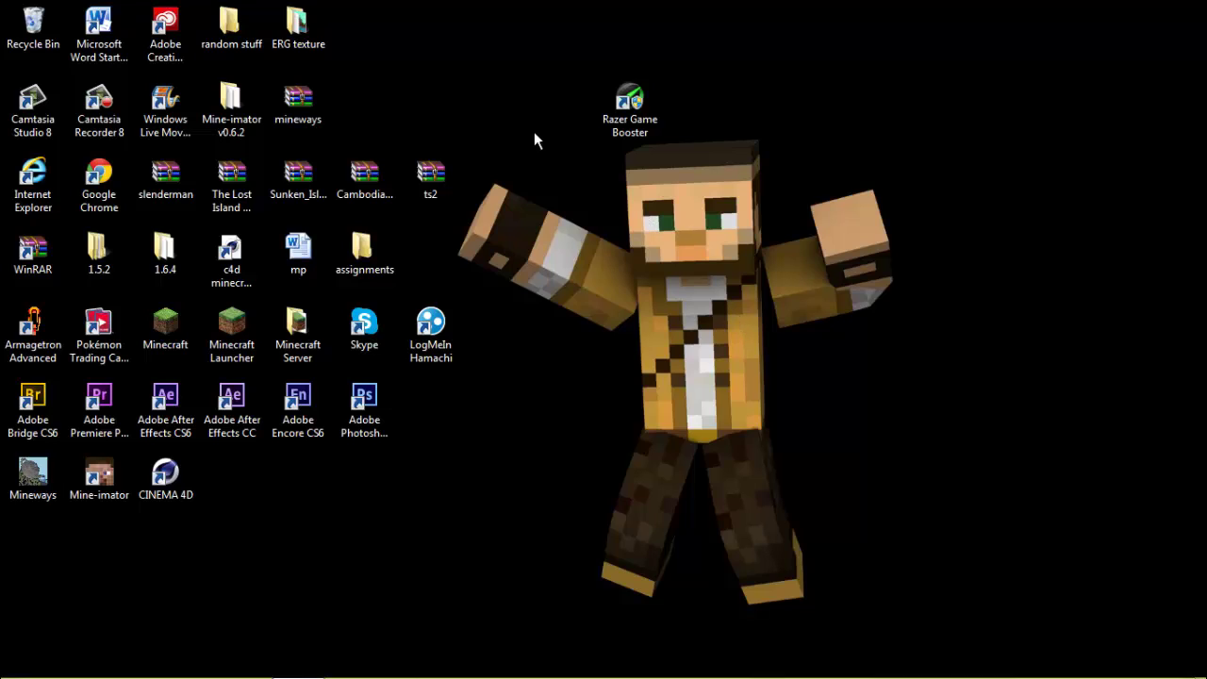
{"action": "left_click_drag", "start_coordinate": [527, 36], "coordinate": [765, 193]}
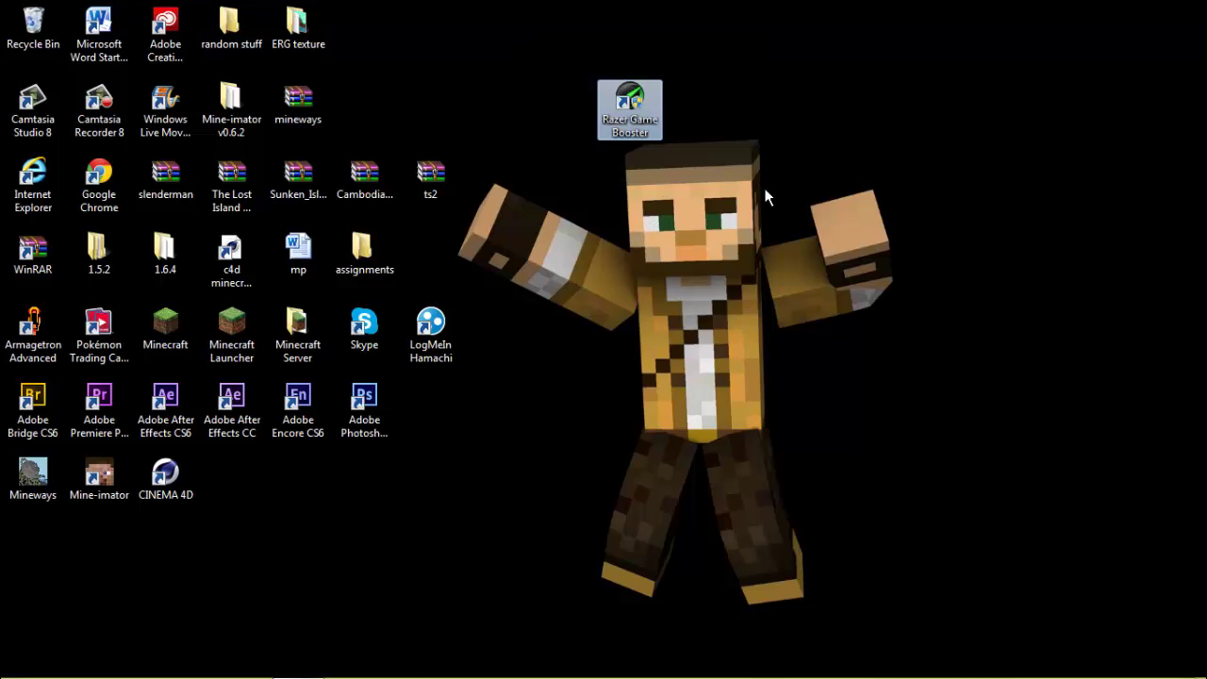
{"action": "left_click", "coordinate": [663, 118]}
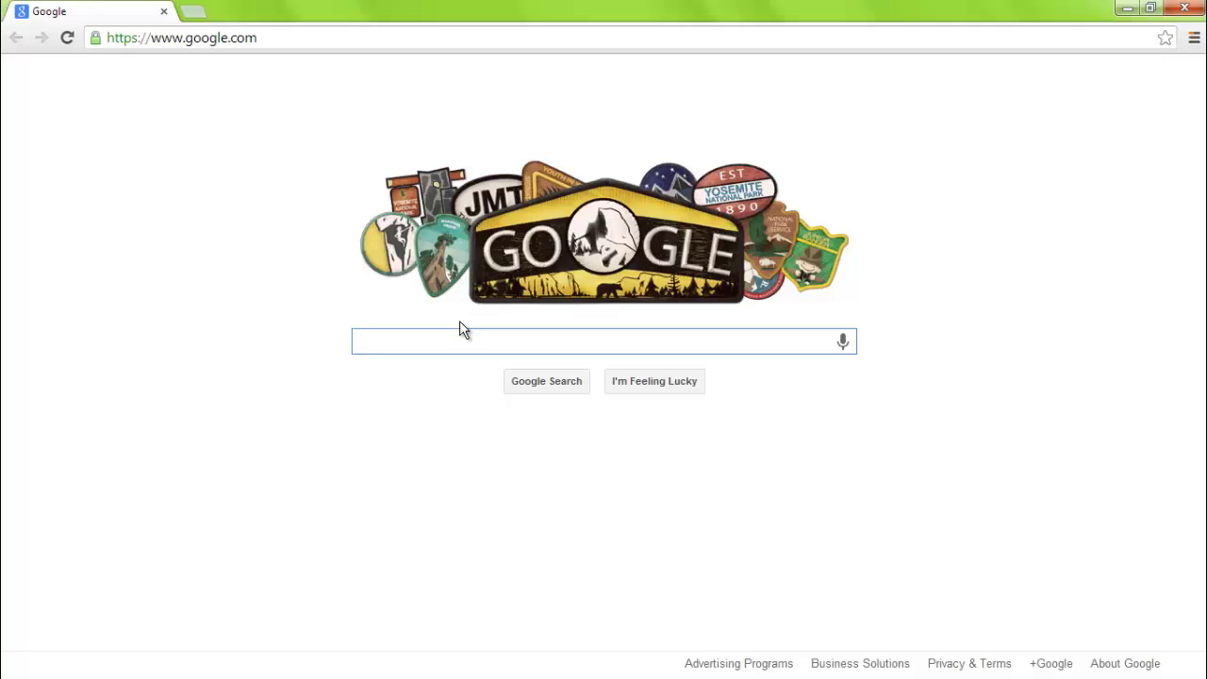
Search Google for "razer game booster" and open the razerzone.com/gamebooster result
{"action": "type", "text": "razer"}
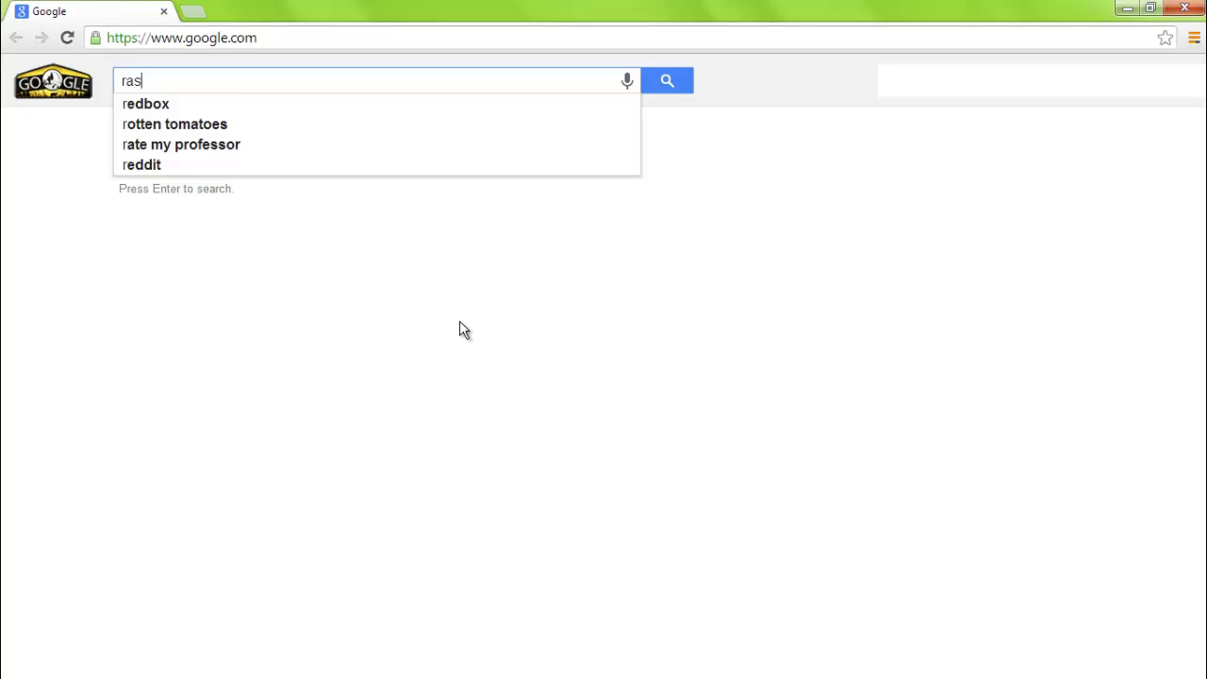
{"action": "type", "text": " game booster"}
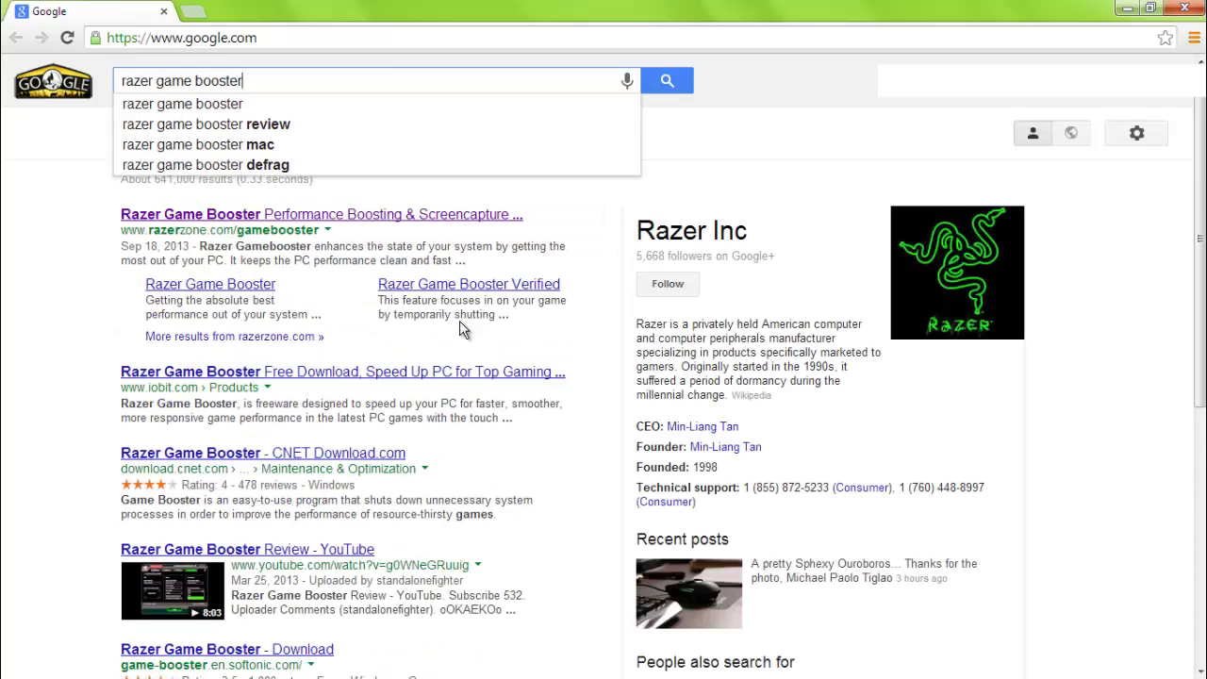
{"action": "key", "text": "Return"}
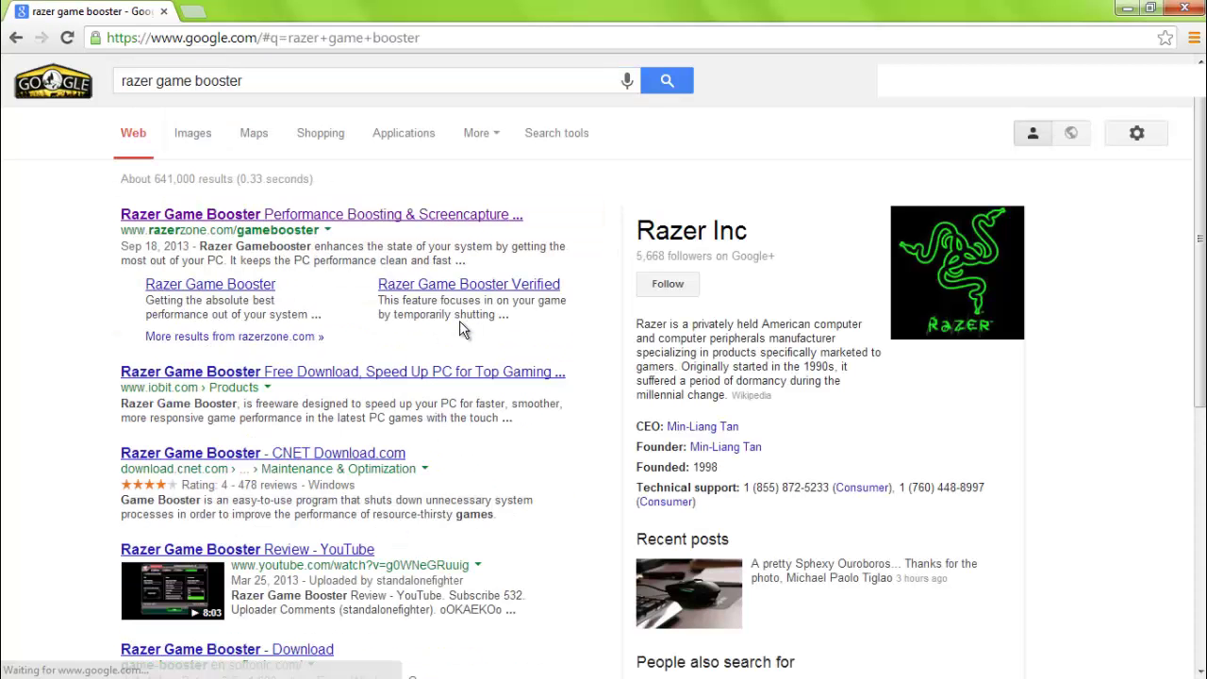
{"action": "left_click", "coordinate": [267, 226]}
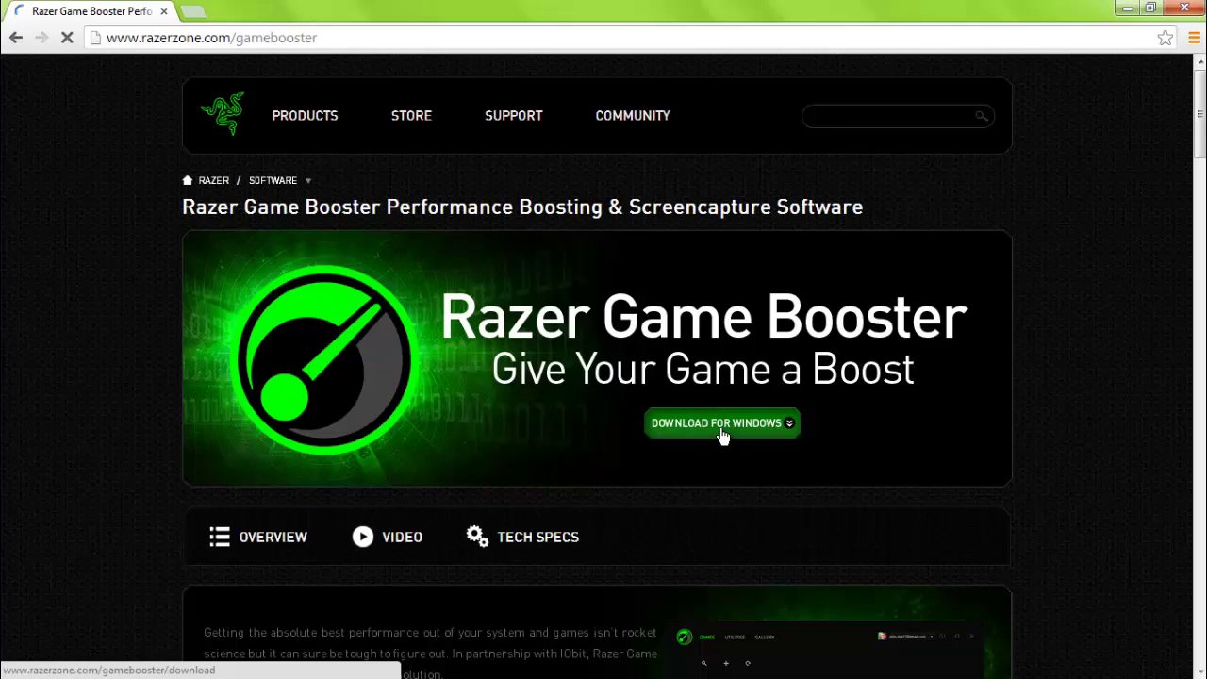
Look through the Razer Game Booster product page and download the Windows version
{"action": "scroll", "coordinate": [722, 434], "scroll_direction": "down", "scroll_amount": 20}
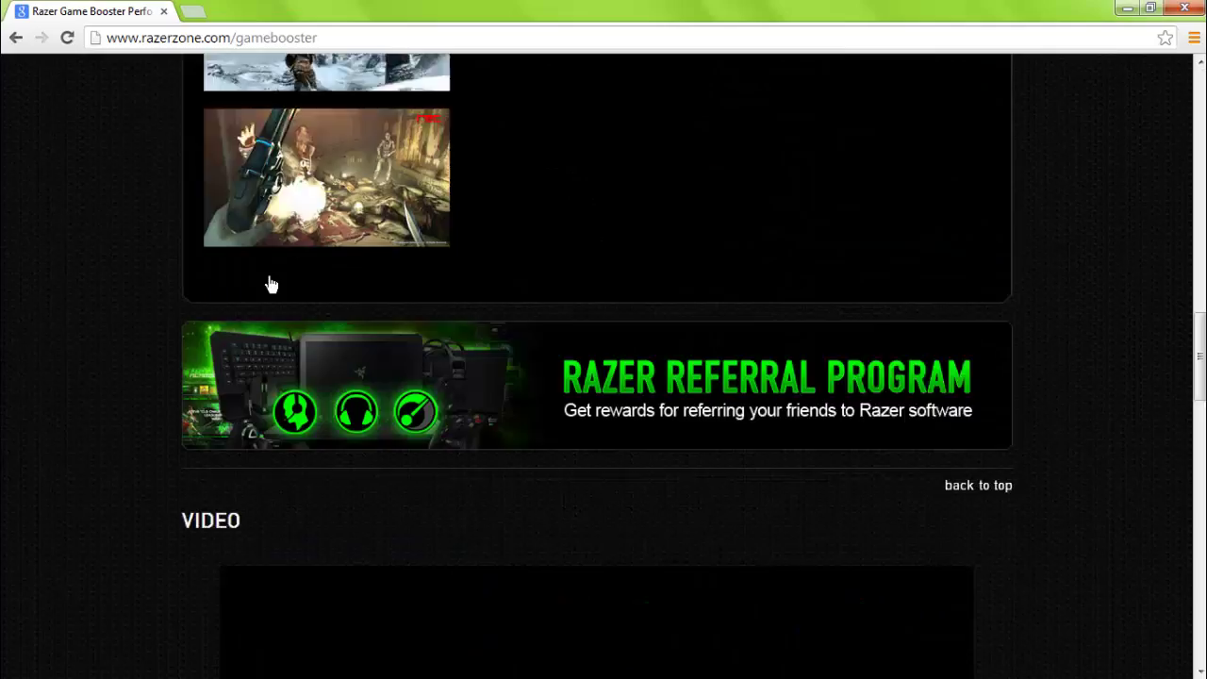
{"action": "scroll", "coordinate": [424, 312], "scroll_direction": "down", "scroll_amount": 9}
{"action": "scroll", "coordinate": [425, 312], "scroll_direction": "up", "scroll_amount": 11}
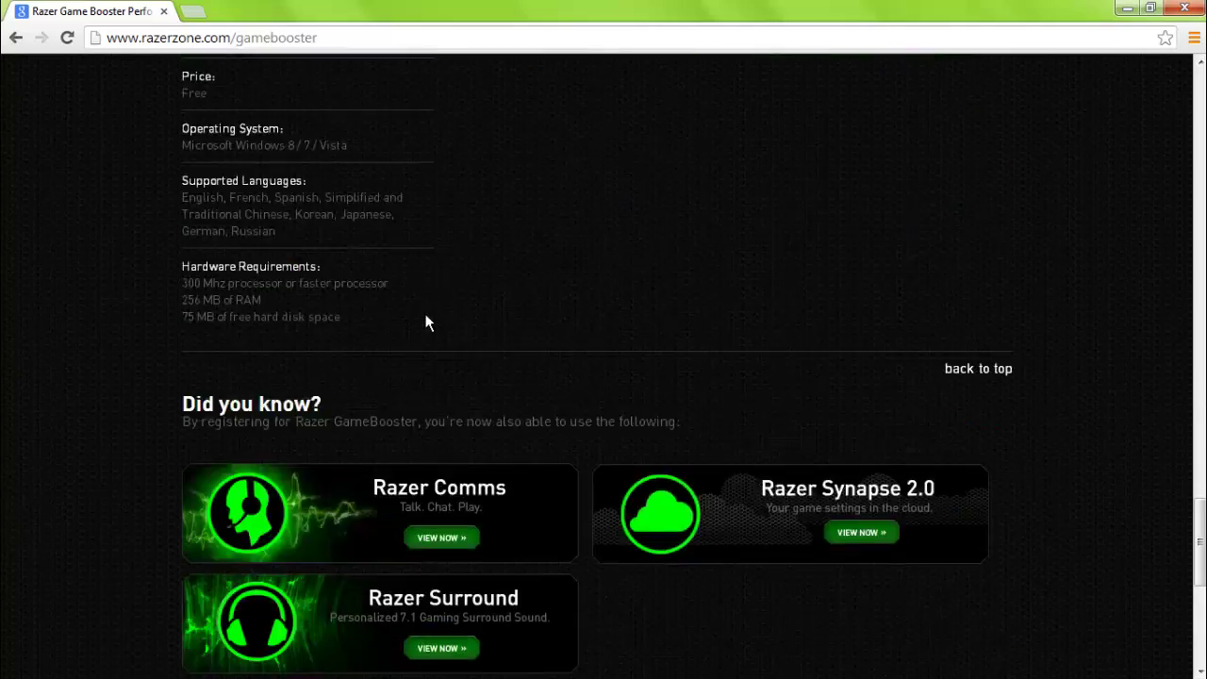
{"action": "scroll", "coordinate": [423, 315], "scroll_direction": "up", "scroll_amount": 20}
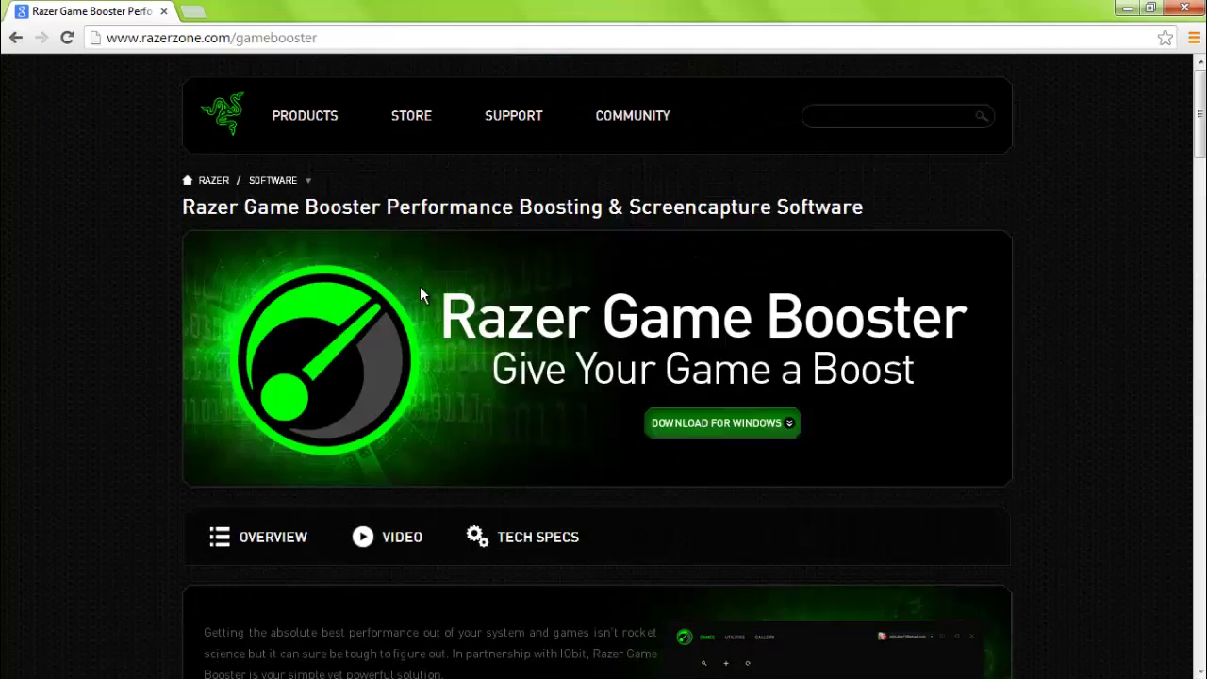
{"action": "scroll", "coordinate": [459, 548], "scroll_direction": "down", "scroll_amount": 1}
{"action": "left_click", "coordinate": [715, 424]}
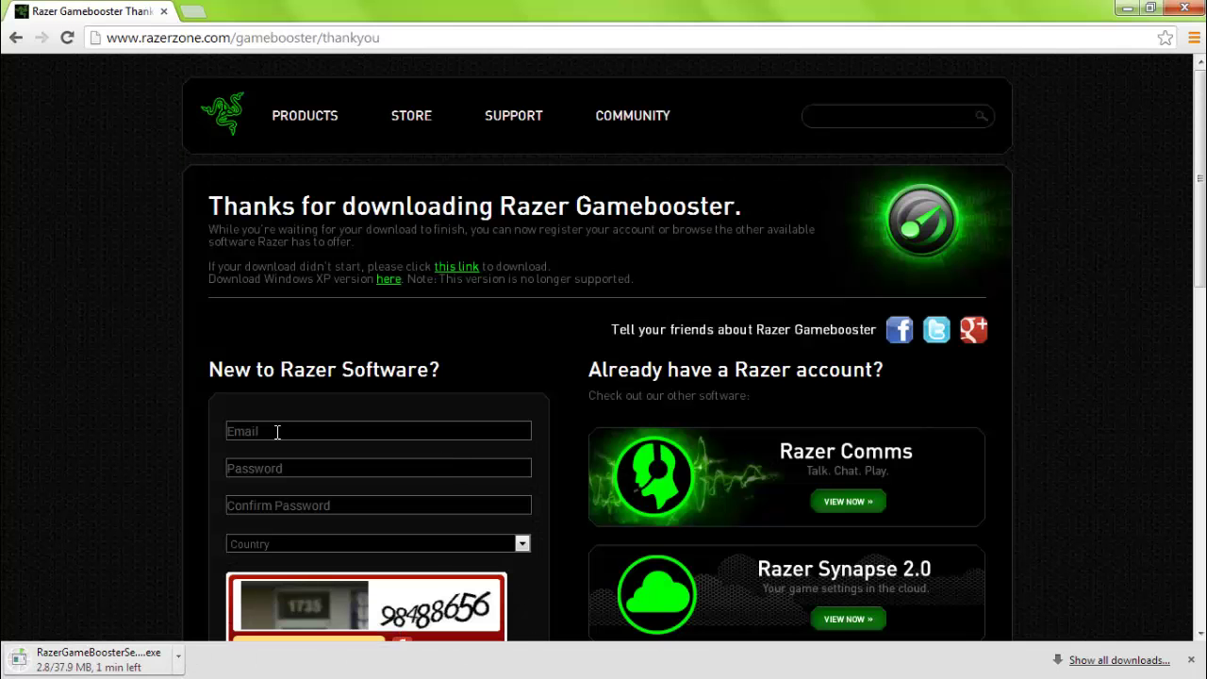
Examine the new-account registration form on the download thank-you page, including its email, password, country and captcha fields
{"action": "scroll", "coordinate": [271, 428], "scroll_direction": "down", "scroll_amount": 2}
{"action": "left_click", "coordinate": [363, 253]}
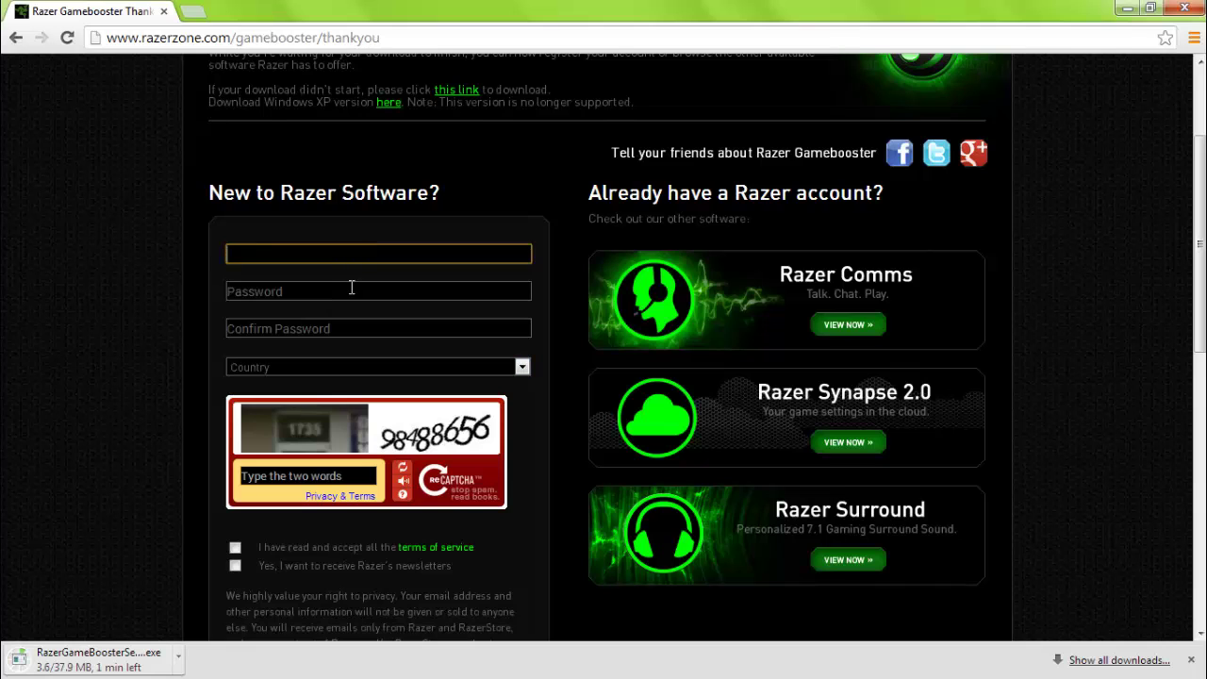
{"action": "left_click", "coordinate": [350, 290]}
{"action": "left_click", "coordinate": [333, 328]}
{"action": "scroll", "coordinate": [333, 323], "scroll_direction": "down", "scroll_amount": 3}
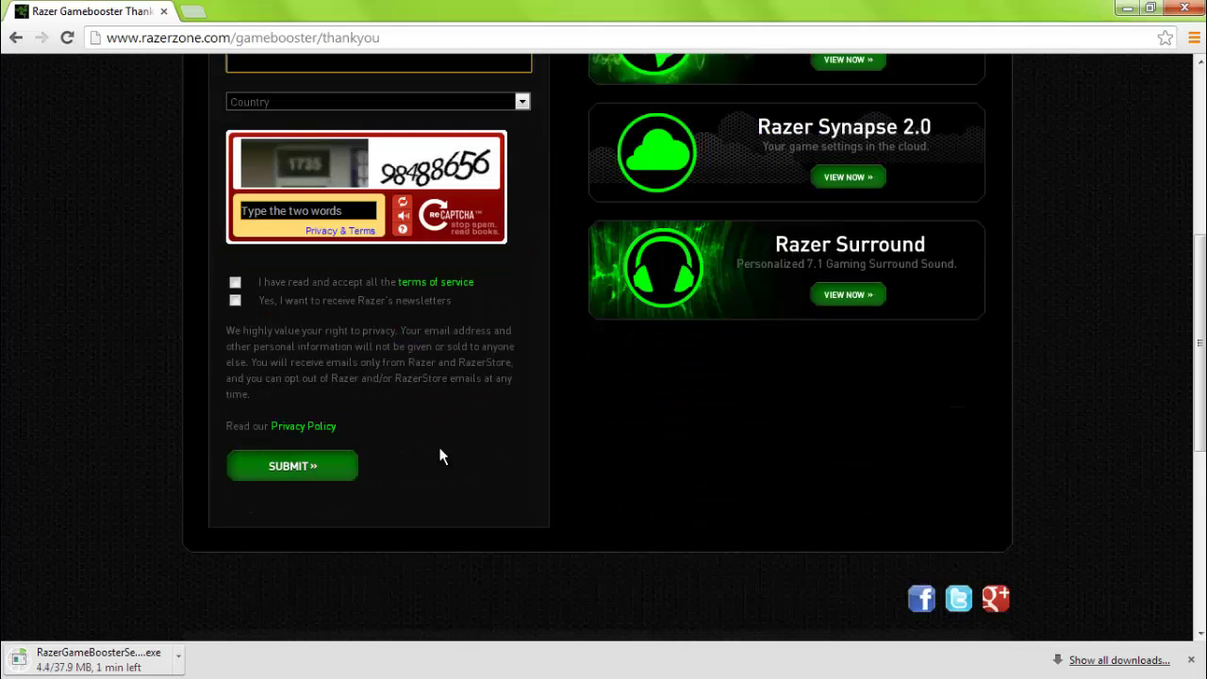
{"action": "scroll", "coordinate": [641, 345], "scroll_direction": "up", "scroll_amount": 1}
{"action": "scroll", "coordinate": [666, 334], "scroll_direction": "up", "scroll_amount": 1}
{"action": "scroll", "coordinate": [675, 333], "scroll_direction": "up", "scroll_amount": 3}
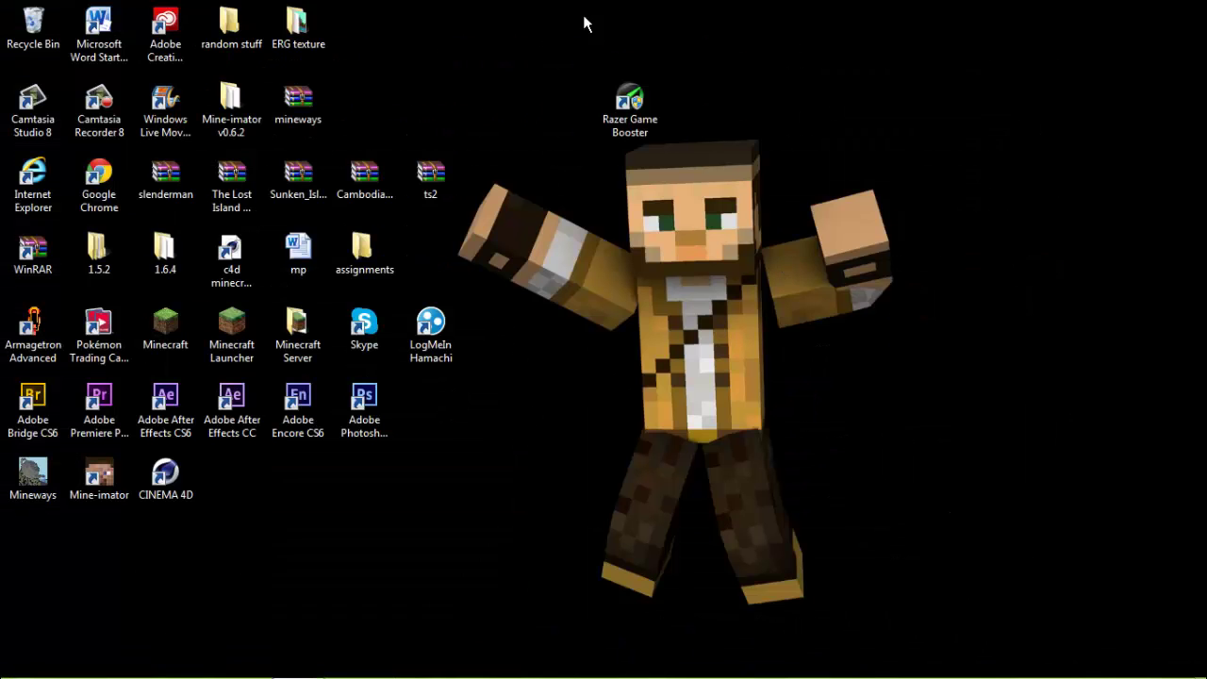
Launch Razer Game Booster from its desktop shortcut
{"action": "left_click_drag", "start_coordinate": [534, 49], "coordinate": [744, 172]}
{"action": "double_click", "coordinate": [650, 109]}
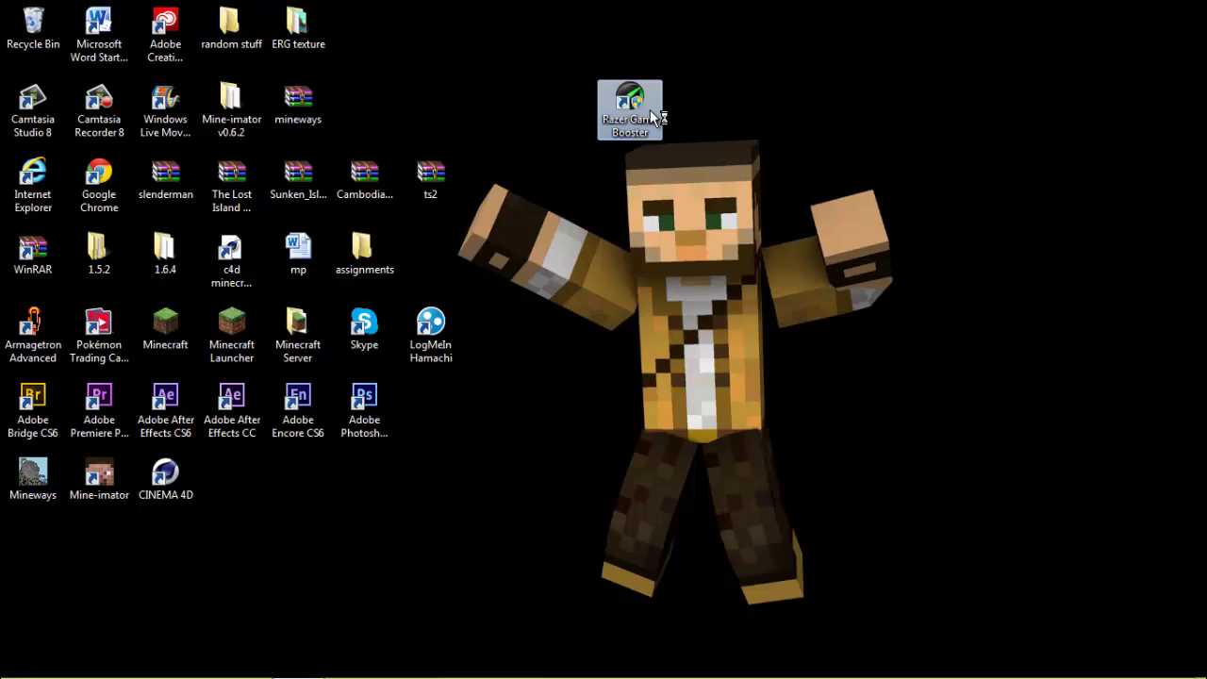
{"action": "left_click", "coordinate": [625, 454]}
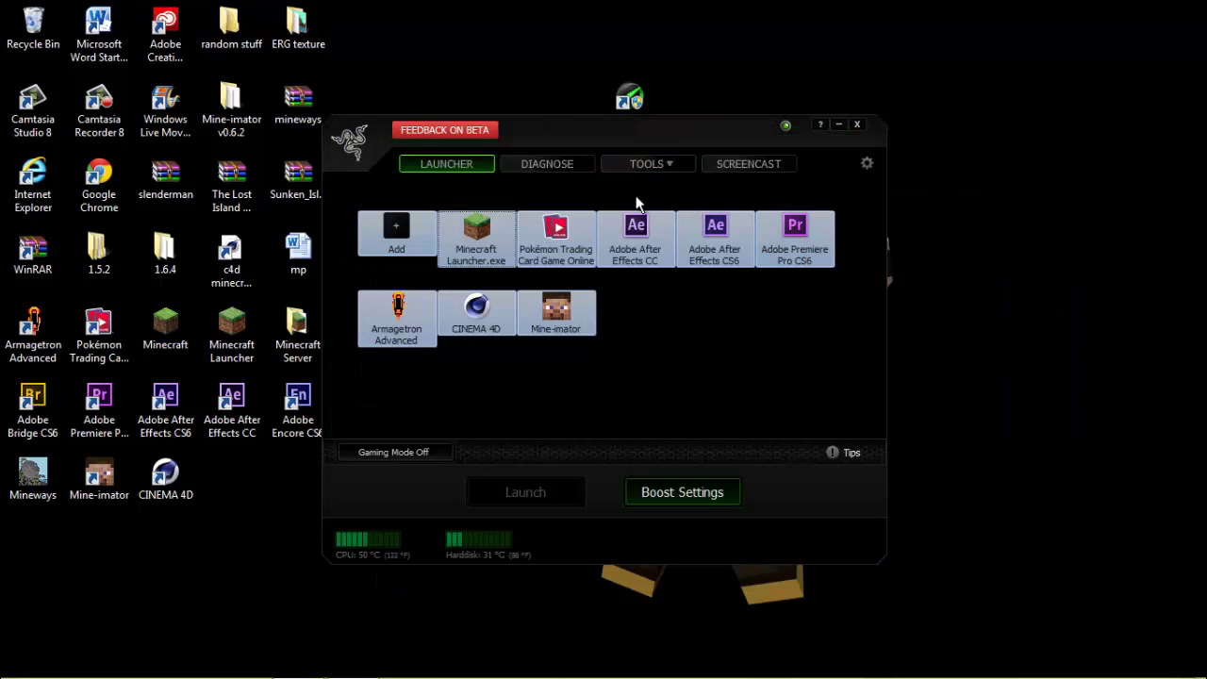
Move the Game Booster window clear of the desktop icons and add the Adobe Photoshop shortcut to its launcher
{"action": "left_click", "coordinate": [263, 476]}
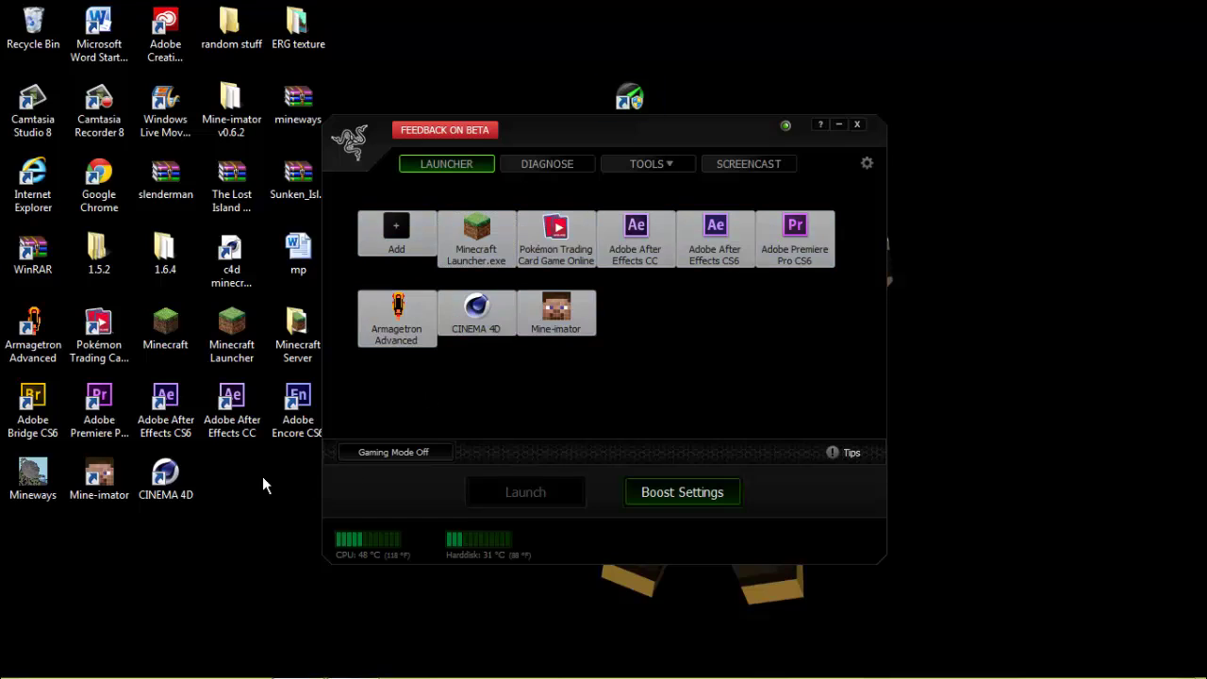
{"action": "left_click", "coordinate": [382, 423]}
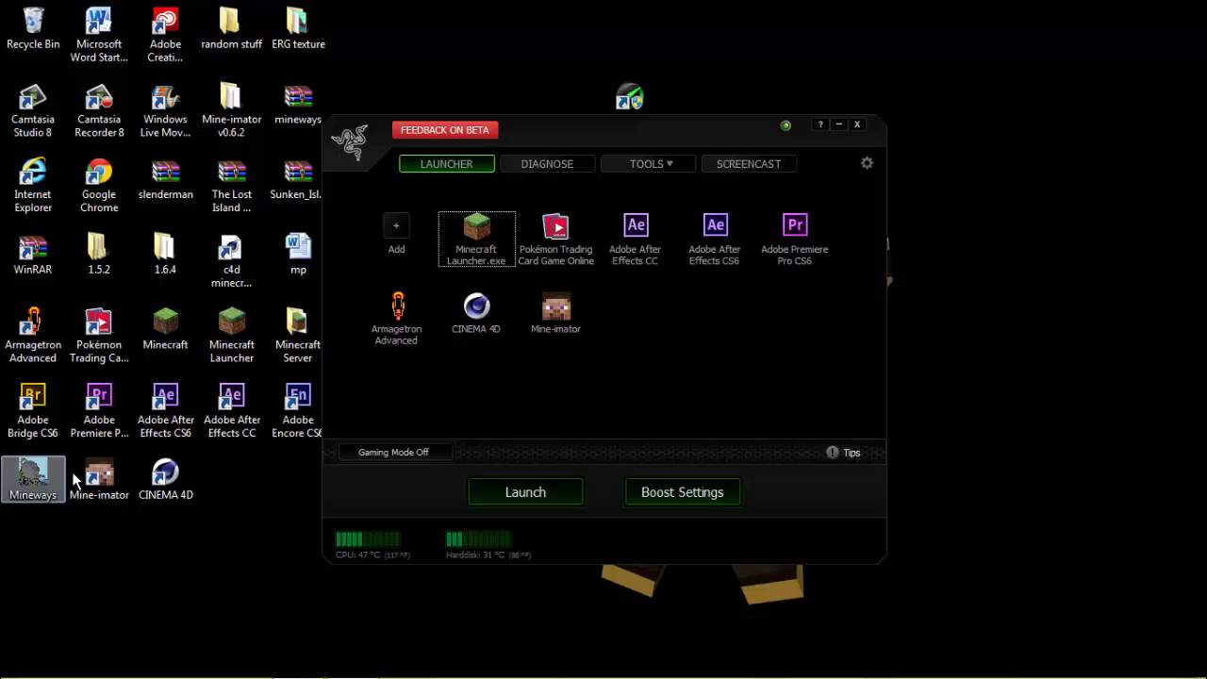
{"action": "left_click_drag", "start_coordinate": [578, 128], "coordinate": [760, 167]}
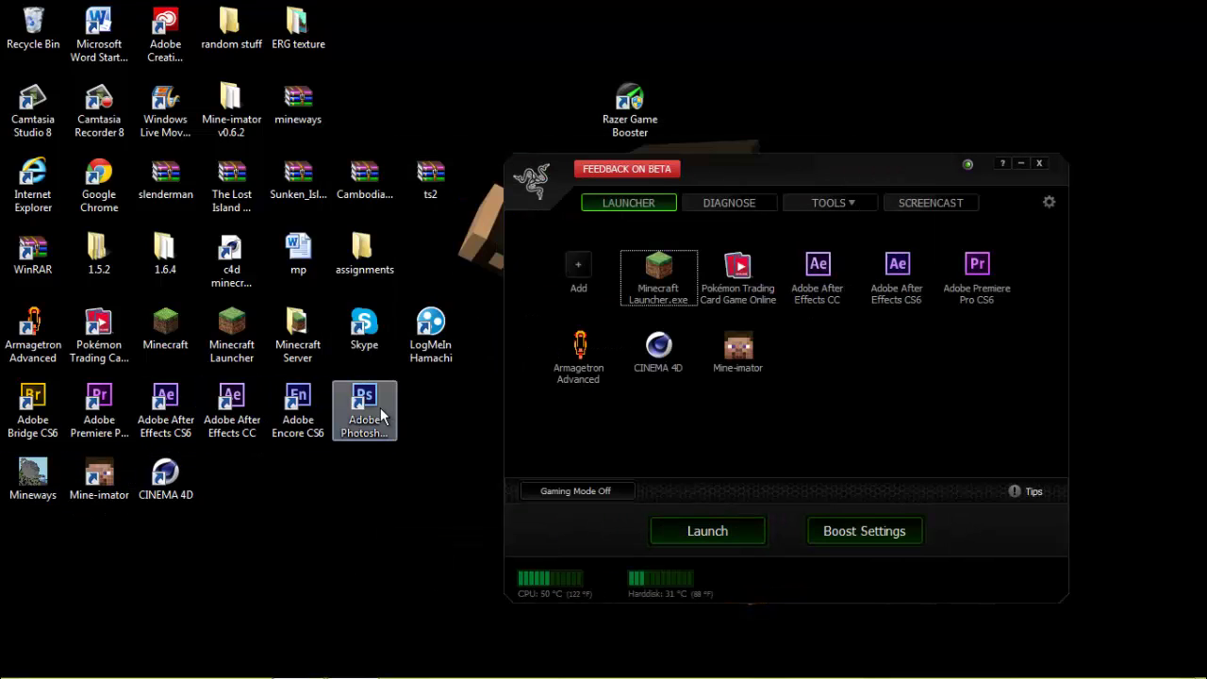
{"action": "left_click_drag", "start_coordinate": [382, 417], "coordinate": [754, 415]}
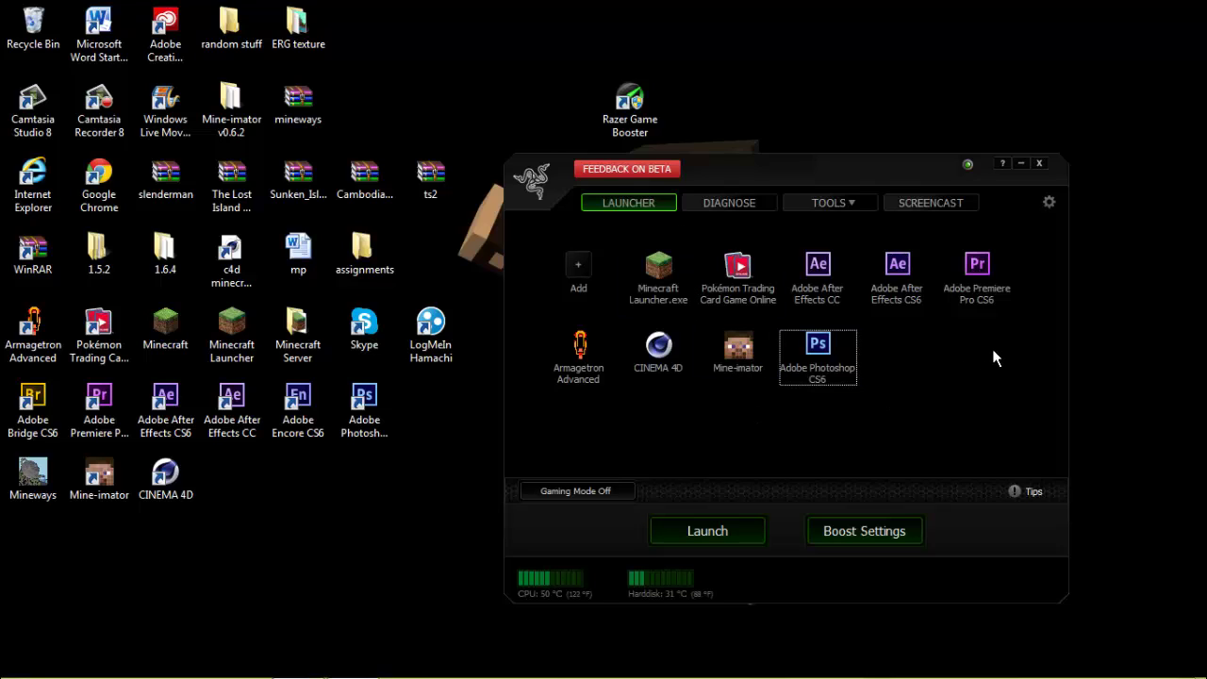
Select Minecraft Launcher.exe among the programs in the launcher
{"action": "left_click_drag", "start_coordinate": [987, 306], "coordinate": [800, 281]}
{"action": "left_click", "coordinate": [685, 452]}
{"action": "left_click", "coordinate": [671, 285]}
{"action": "left_click", "coordinate": [735, 286]}
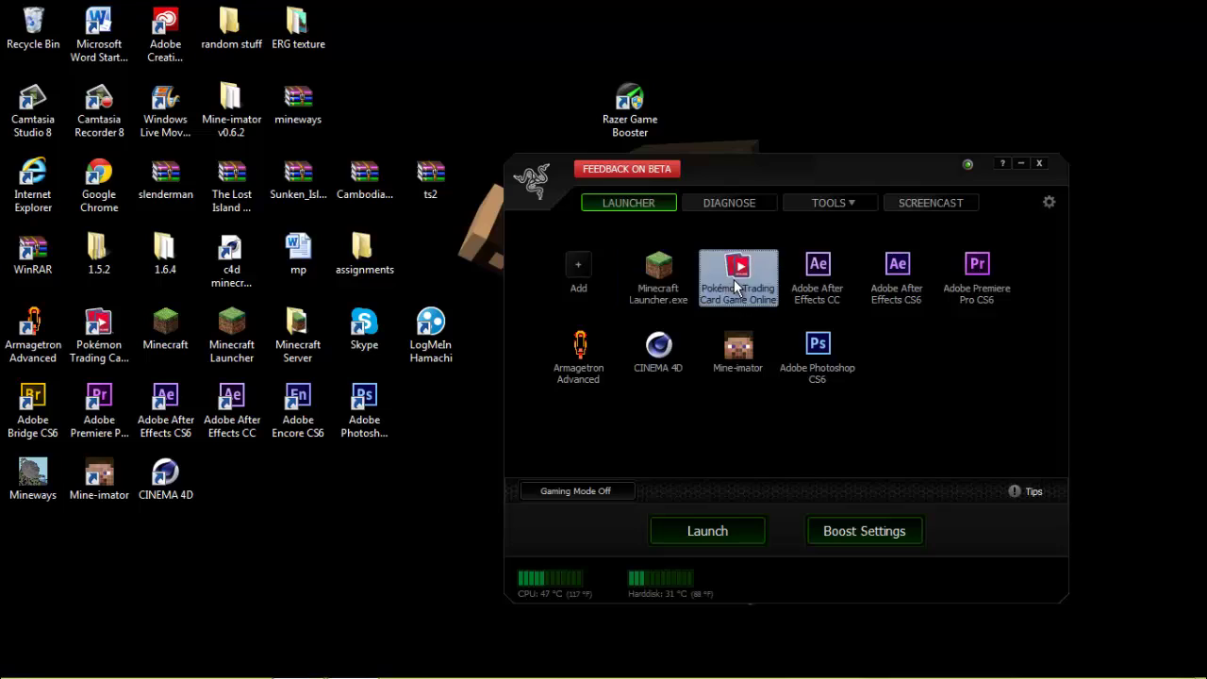
{"action": "left_click", "coordinate": [672, 283]}
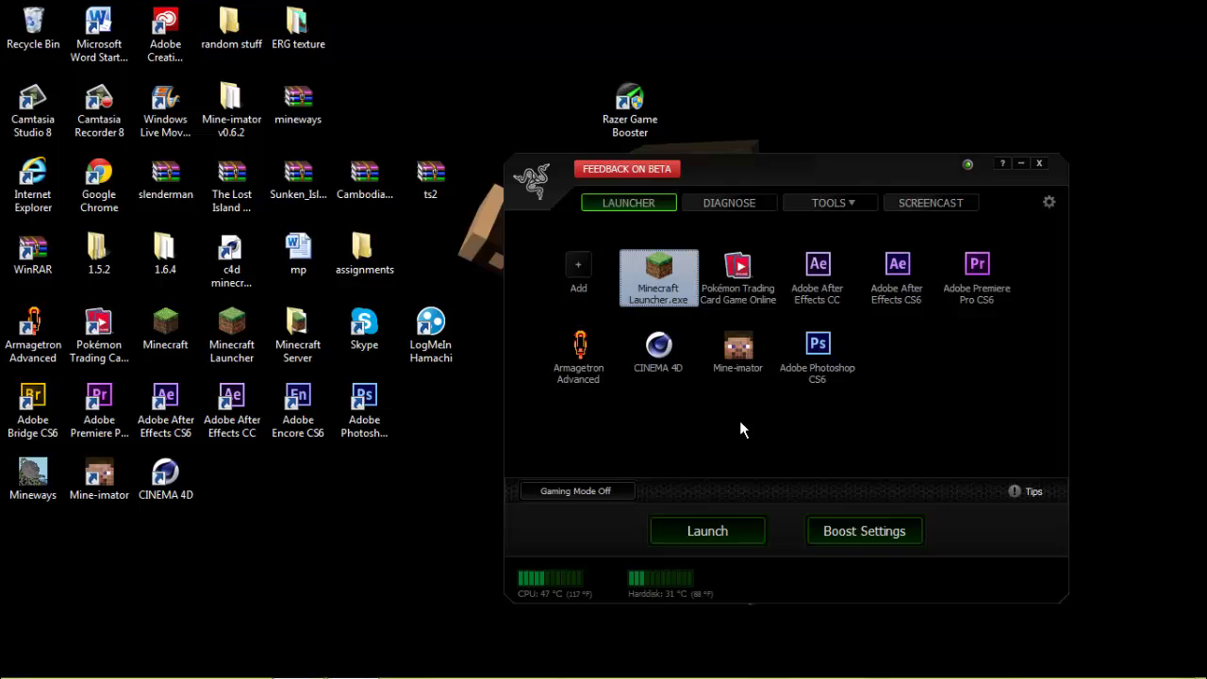
Review the boost settings for System Services, Non-Windows Services and Others, and leave them without applying changes
{"action": "left_click", "coordinate": [837, 531]}
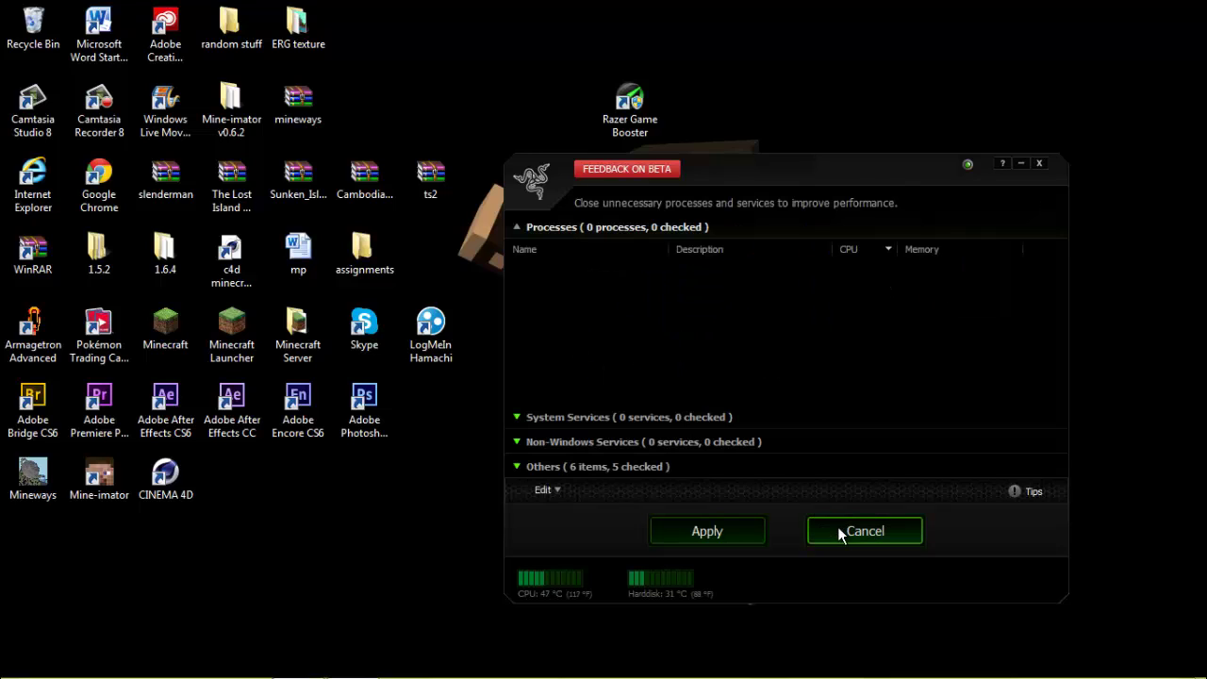
{"action": "left_click", "coordinate": [521, 418]}
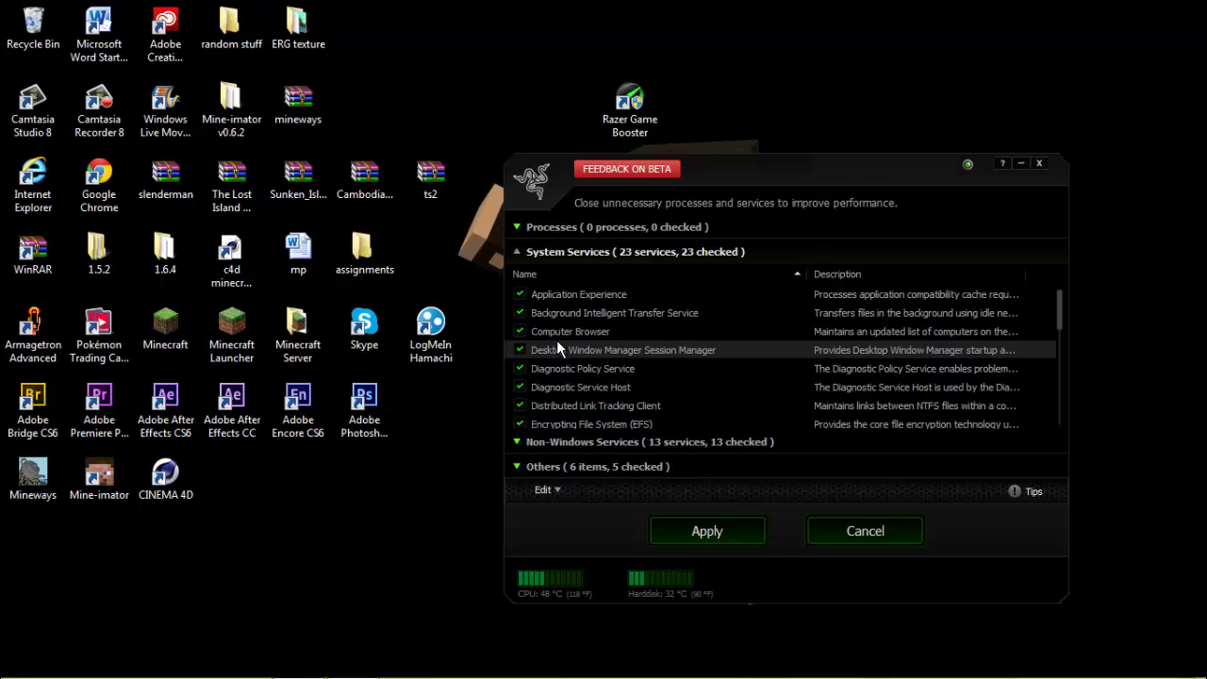
{"action": "left_click", "coordinate": [527, 443]}
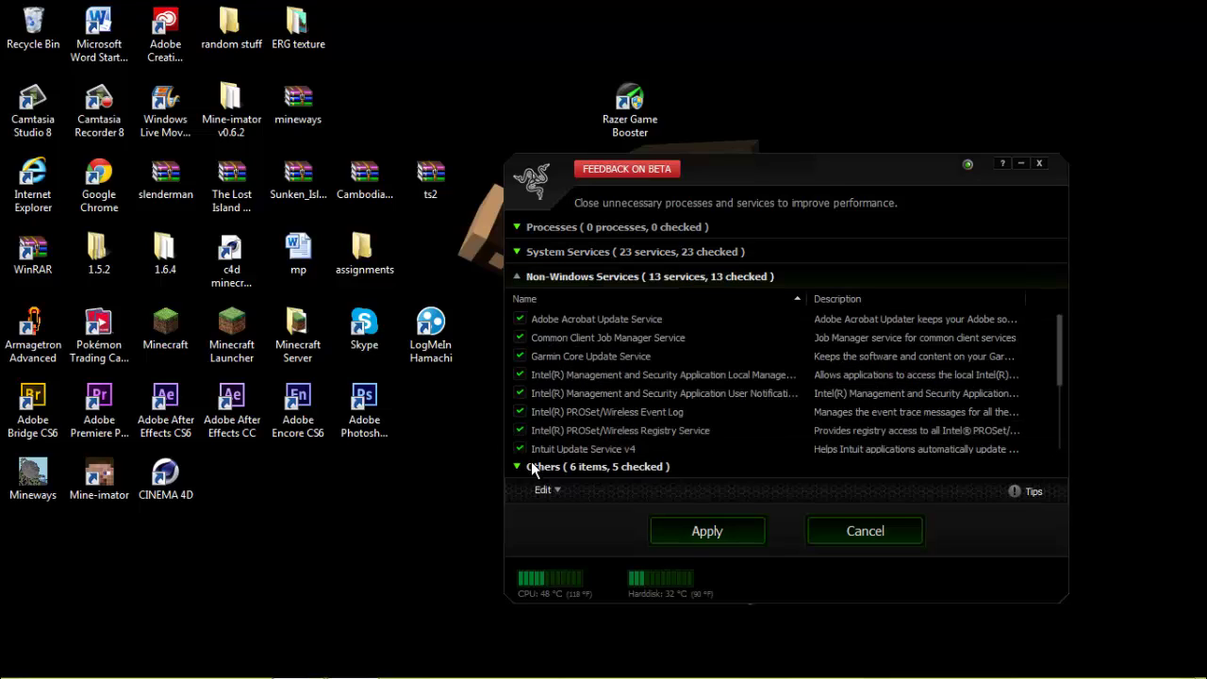
{"action": "left_click", "coordinate": [531, 463]}
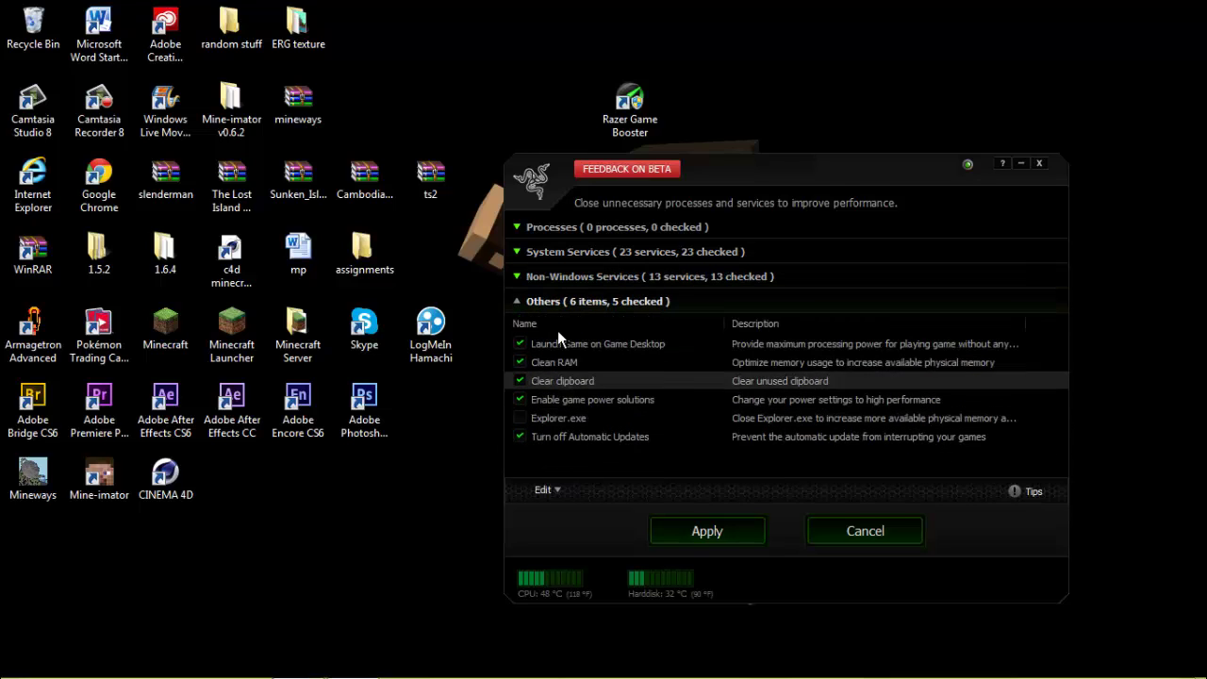
{"action": "left_click", "coordinate": [551, 276]}
{"action": "left_click", "coordinate": [545, 252]}
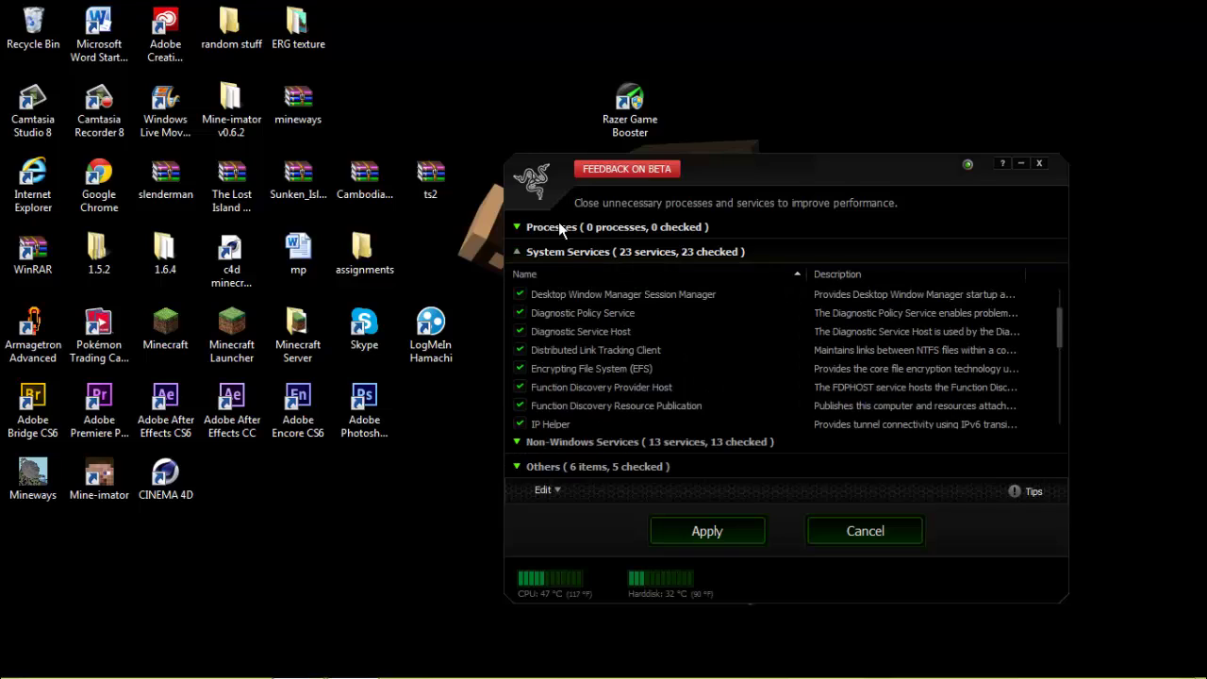
{"action": "left_click", "coordinate": [545, 466]}
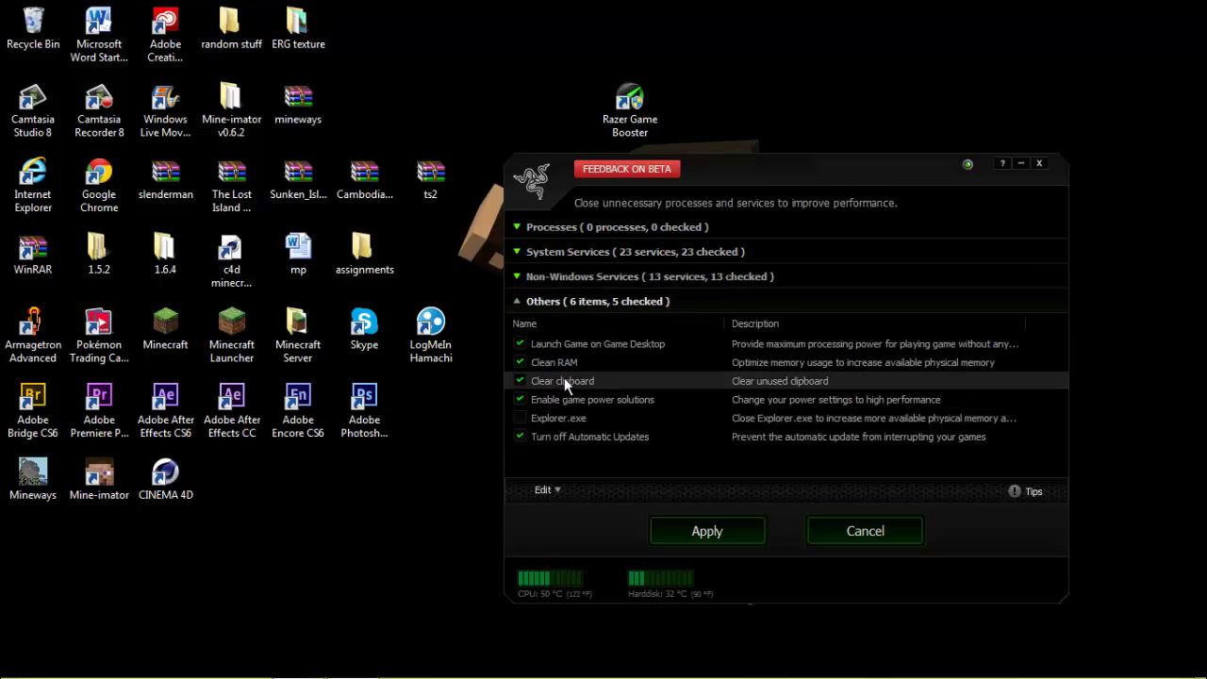
{"action": "left_click", "coordinate": [841, 533]}
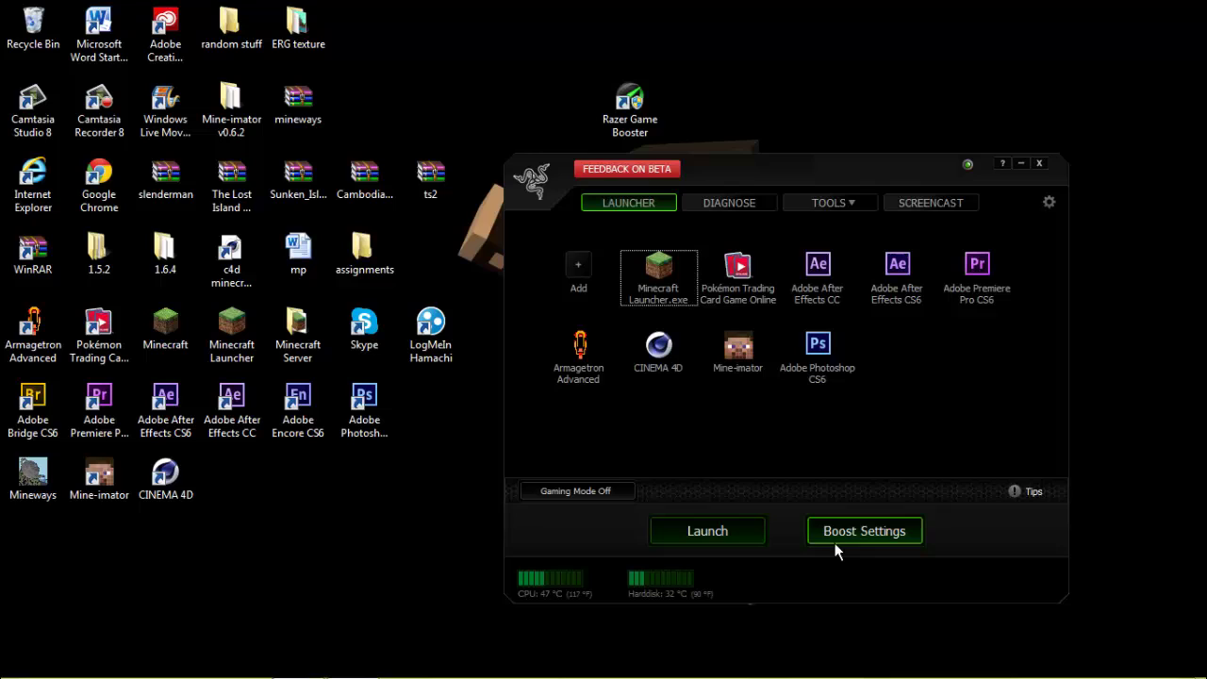
{"action": "left_click", "coordinate": [883, 533]}
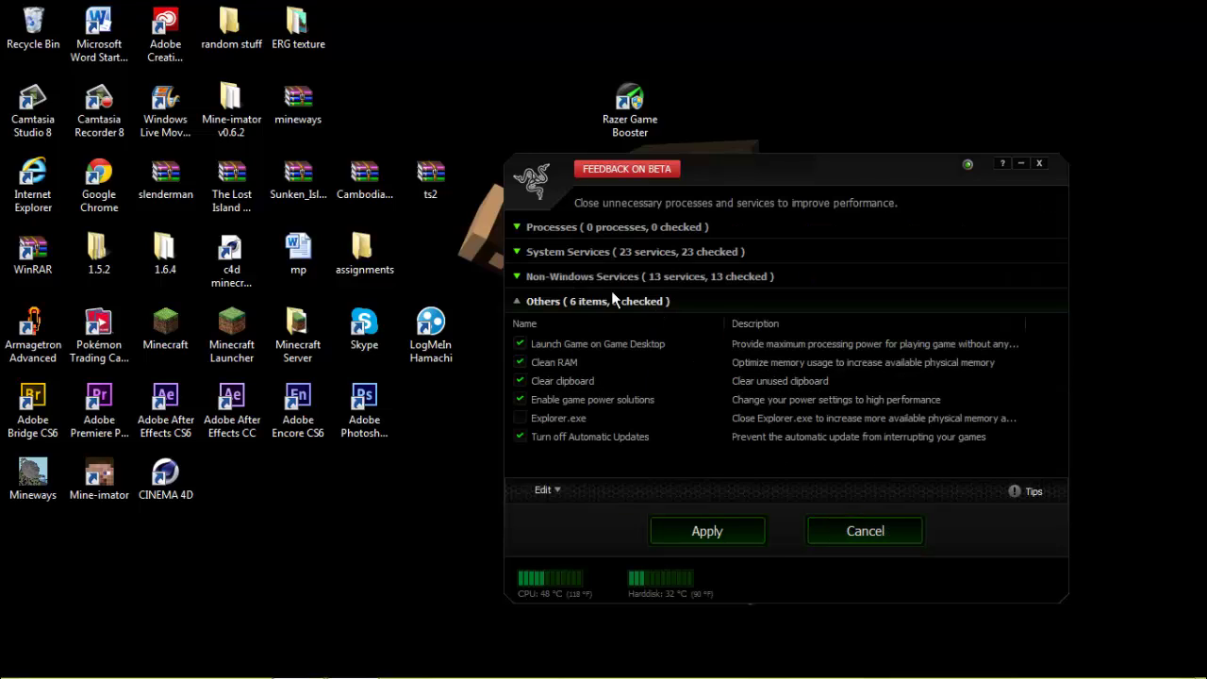
{"action": "left_click", "coordinate": [827, 528]}
Look over the screencast settings, the available tools and the diagnose page
{"action": "left_click", "coordinate": [927, 206]}
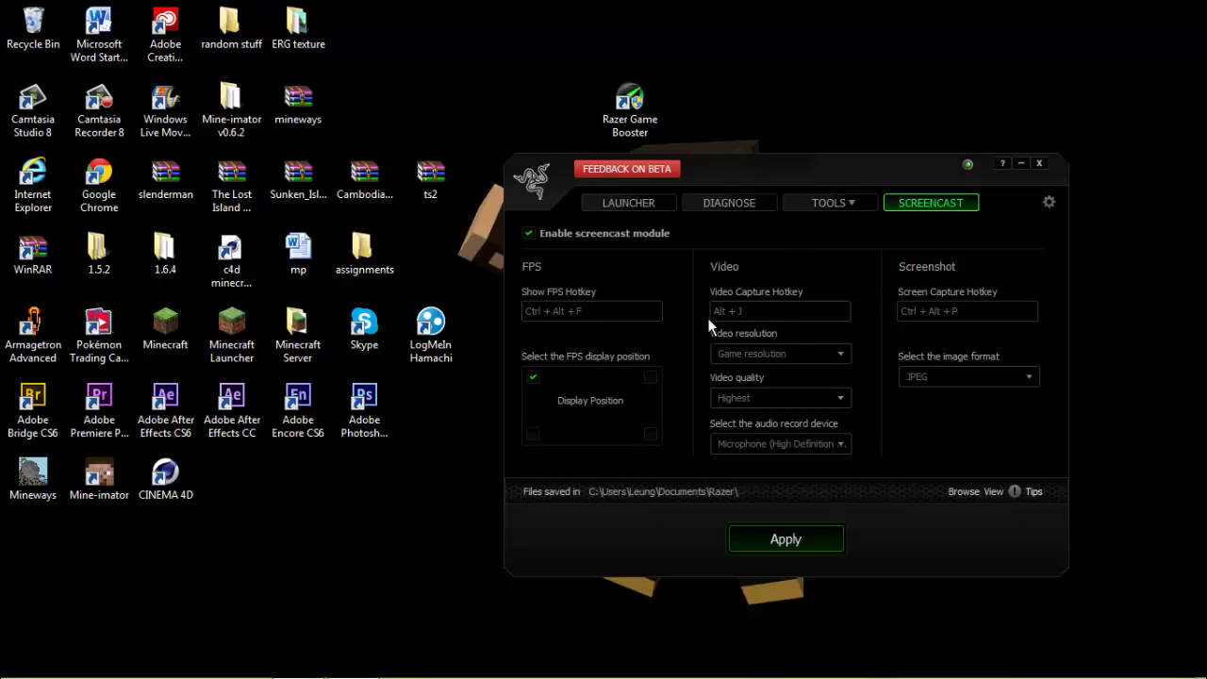
{"action": "left_click", "coordinate": [873, 203]}
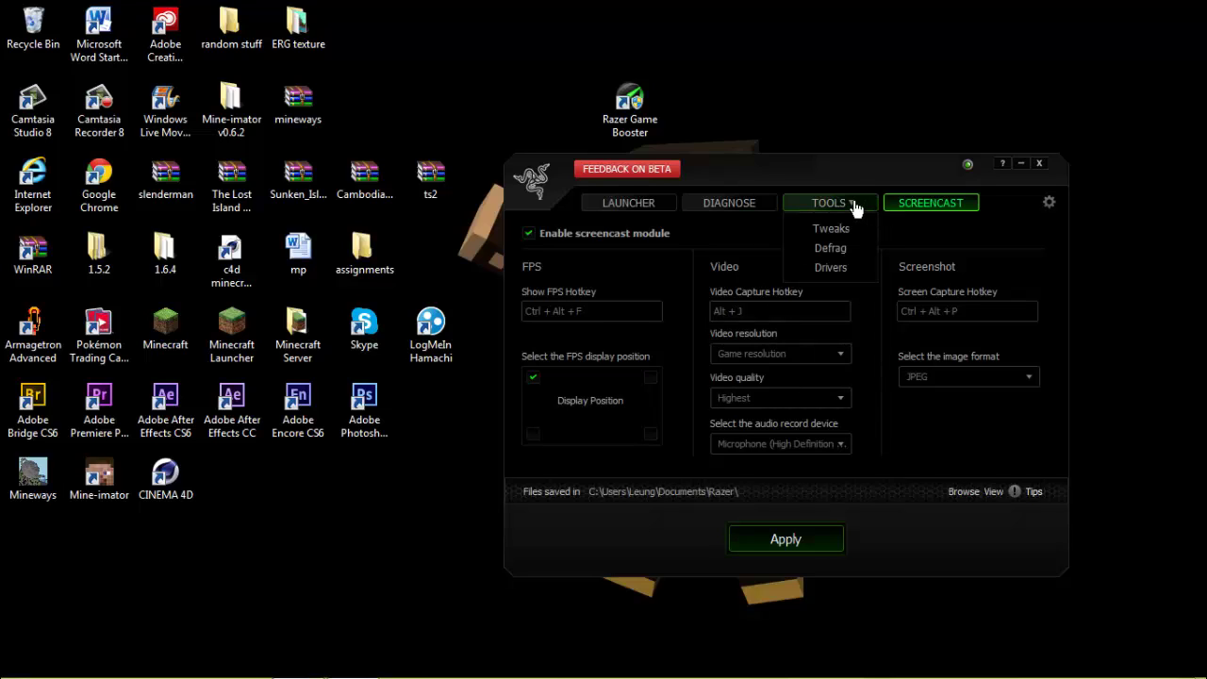
{"action": "left_click", "coordinate": [745, 205]}
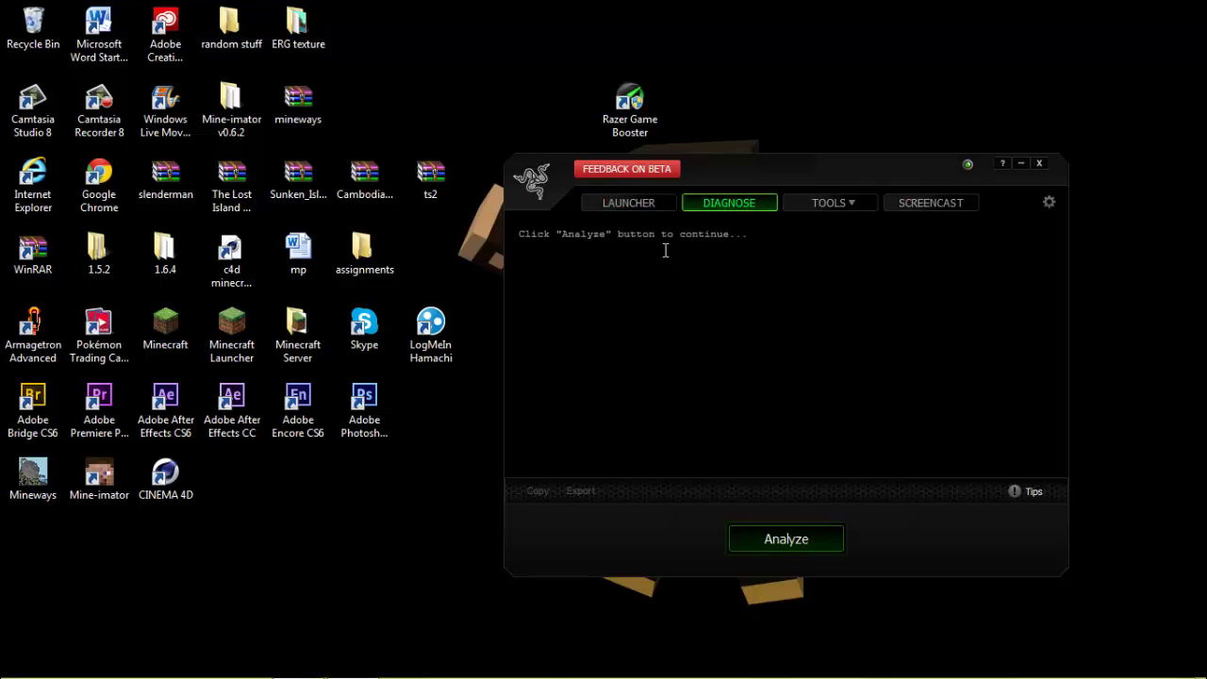
Return to the program launcher and launch Minecraft Launcher.exe through Game Booster
{"action": "left_click", "coordinate": [660, 208]}
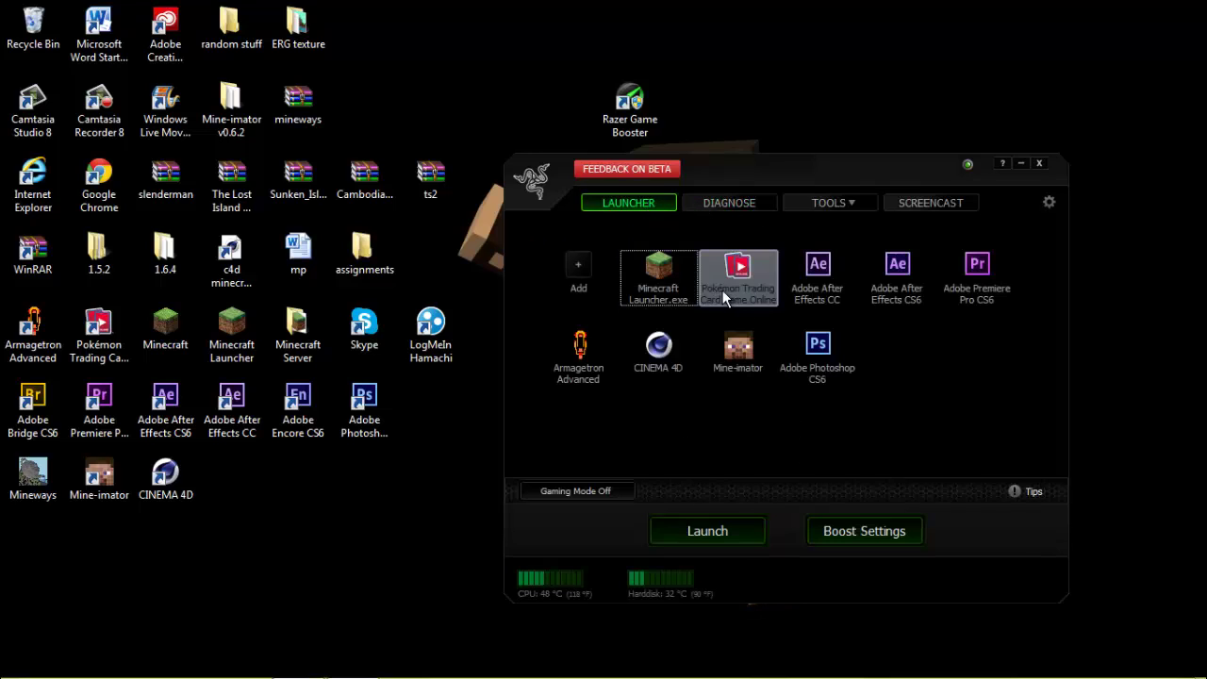
{"action": "left_click", "coordinate": [673, 287]}
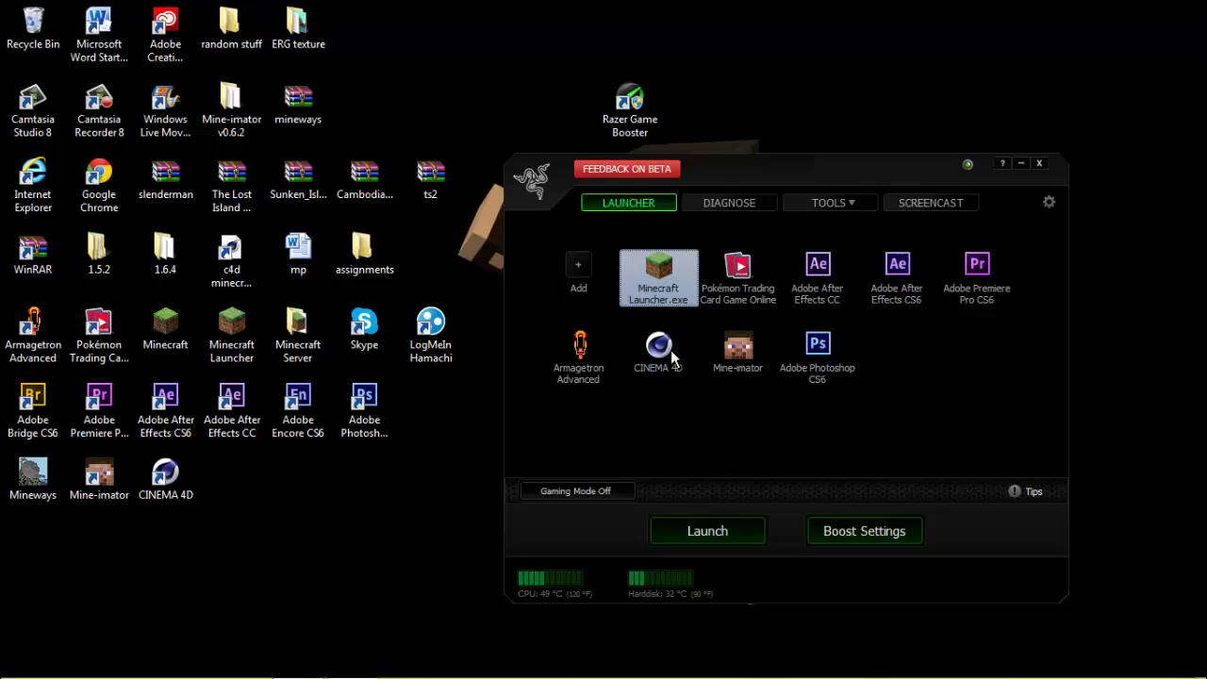
{"action": "left_click", "coordinate": [713, 524]}
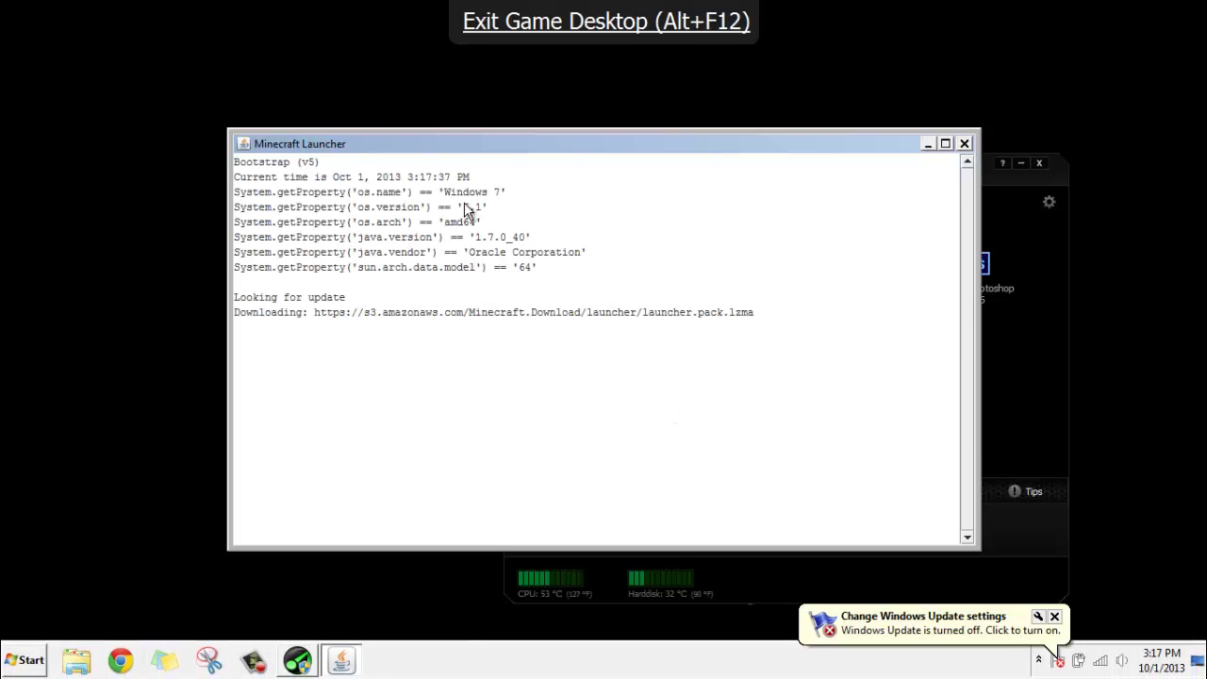
Dismiss the Windows Update notification, start Minecraft with the OptiFine profile and reposition the game window
{"action": "left_click", "coordinate": [1055, 617]}
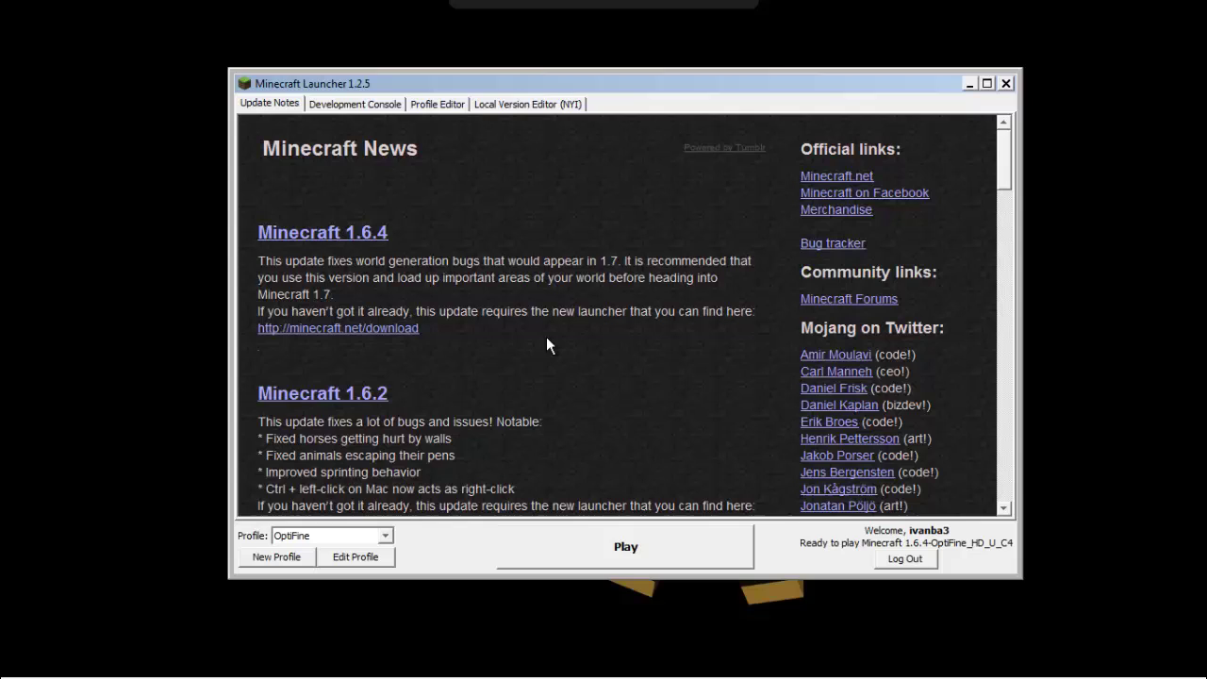
{"action": "left_click", "coordinate": [608, 545]}
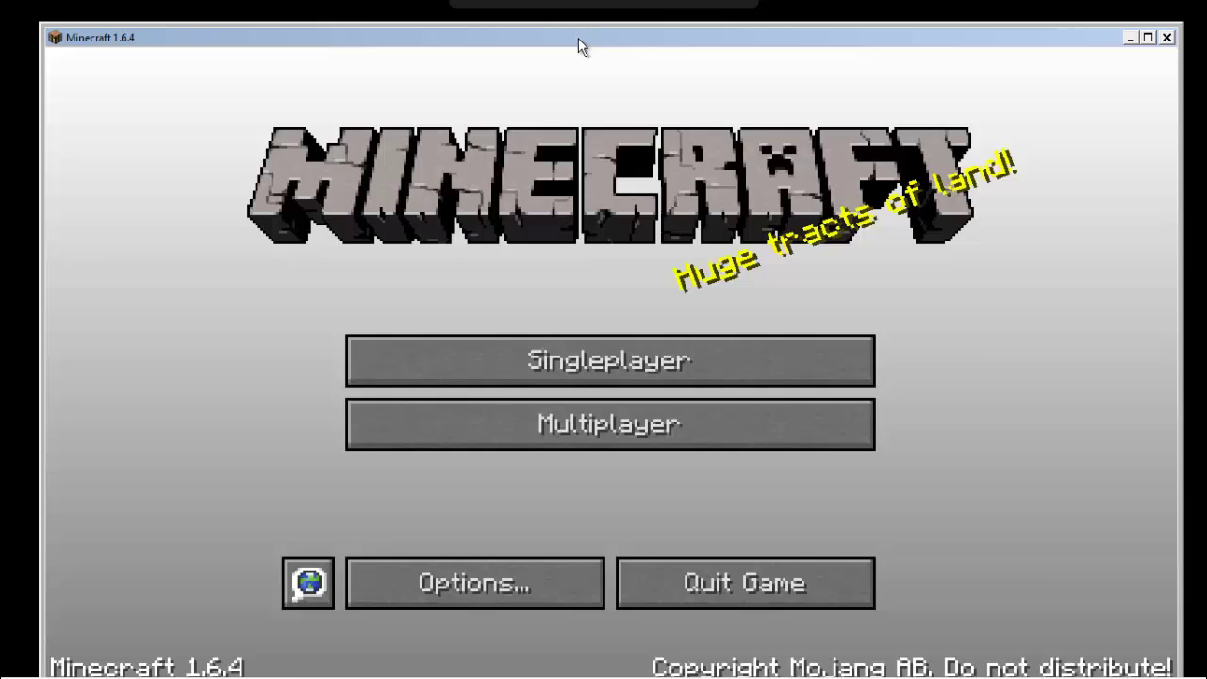
{"action": "left_click_drag", "start_coordinate": [578, 38], "coordinate": [566, 21]}
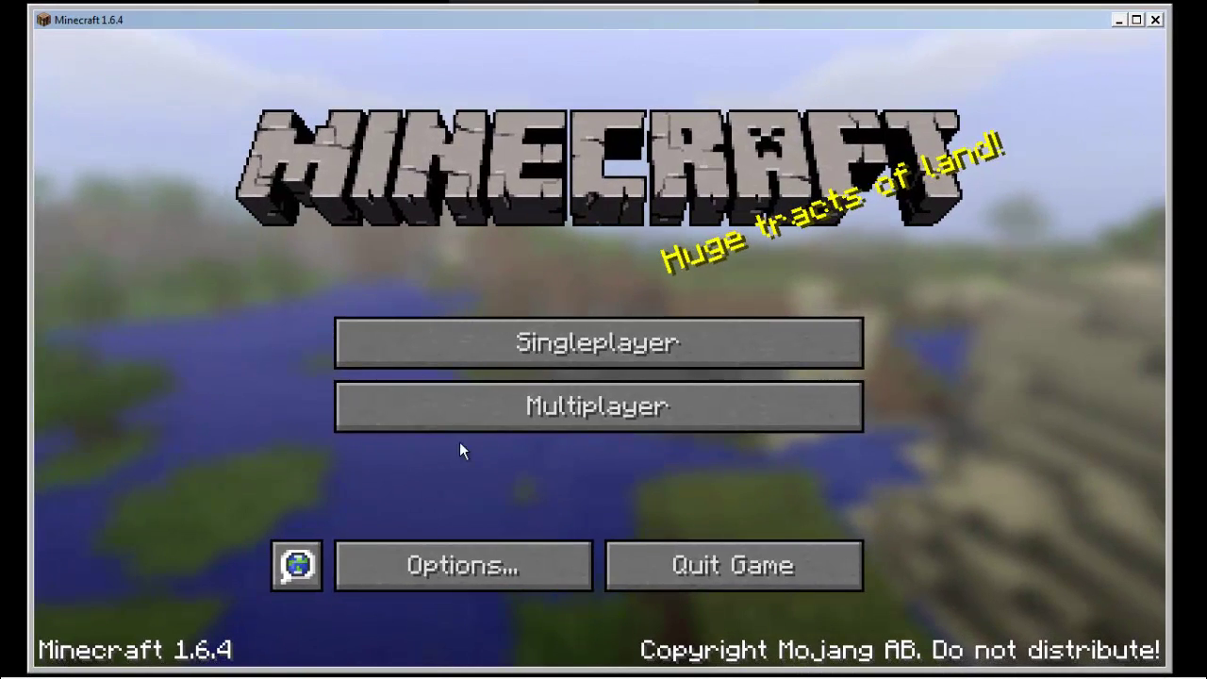
Review Minecraft's video settings from the title screen and return to the main menu without changing them
{"action": "left_click", "coordinate": [457, 567]}
{"action": "left_click", "coordinate": [479, 390]}
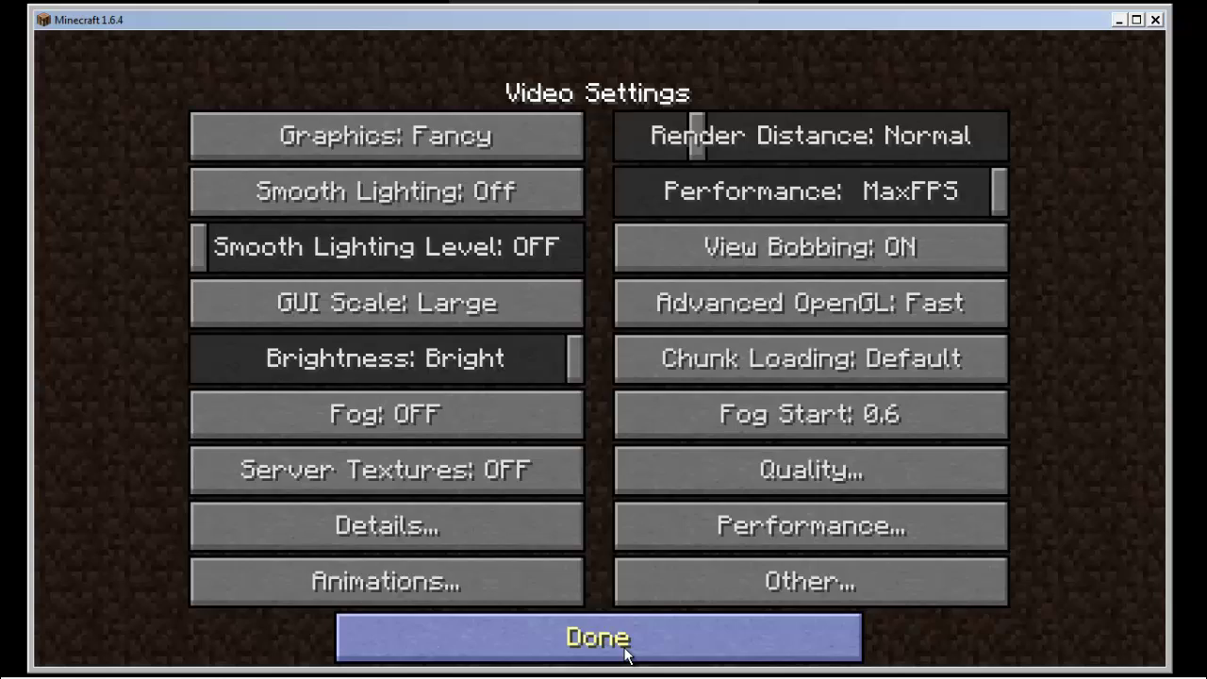
{"action": "left_click", "coordinate": [625, 650]}
{"action": "left_click", "coordinate": [587, 591]}
Join The Hive from the multiplayer server list
{"action": "left_click", "coordinate": [623, 386]}
{"action": "scroll", "coordinate": [510, 313], "scroll_direction": "down", "scroll_amount": 2}
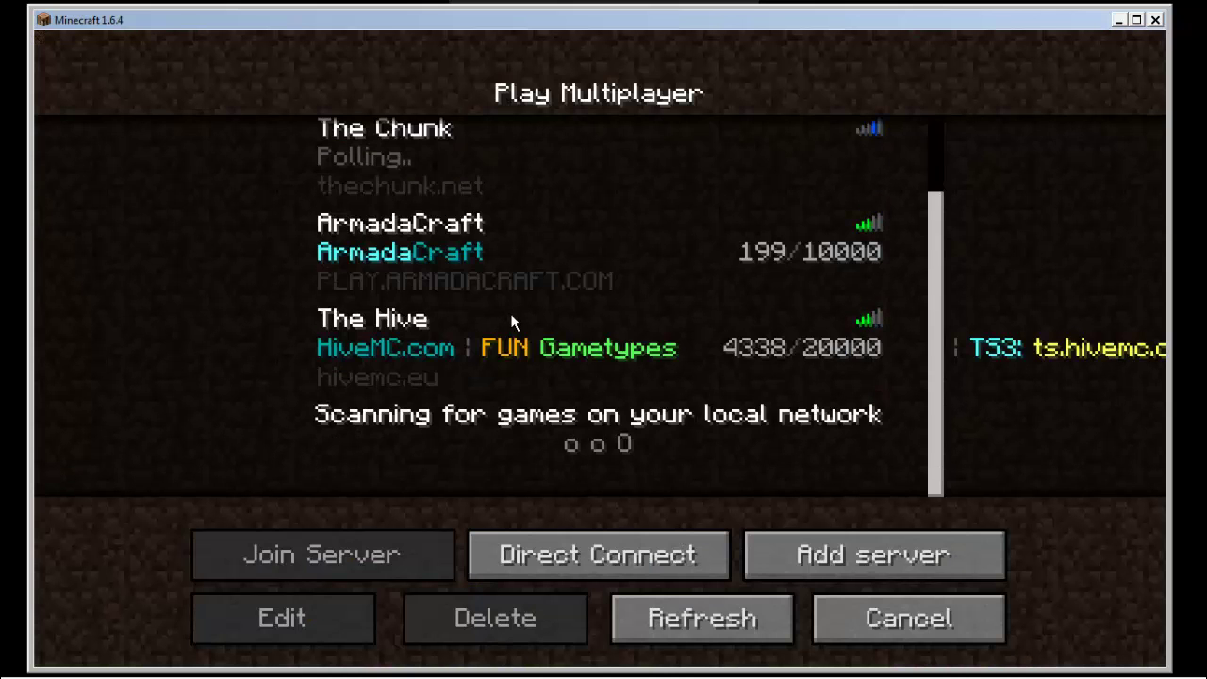
{"action": "double_click", "coordinate": [546, 350]}
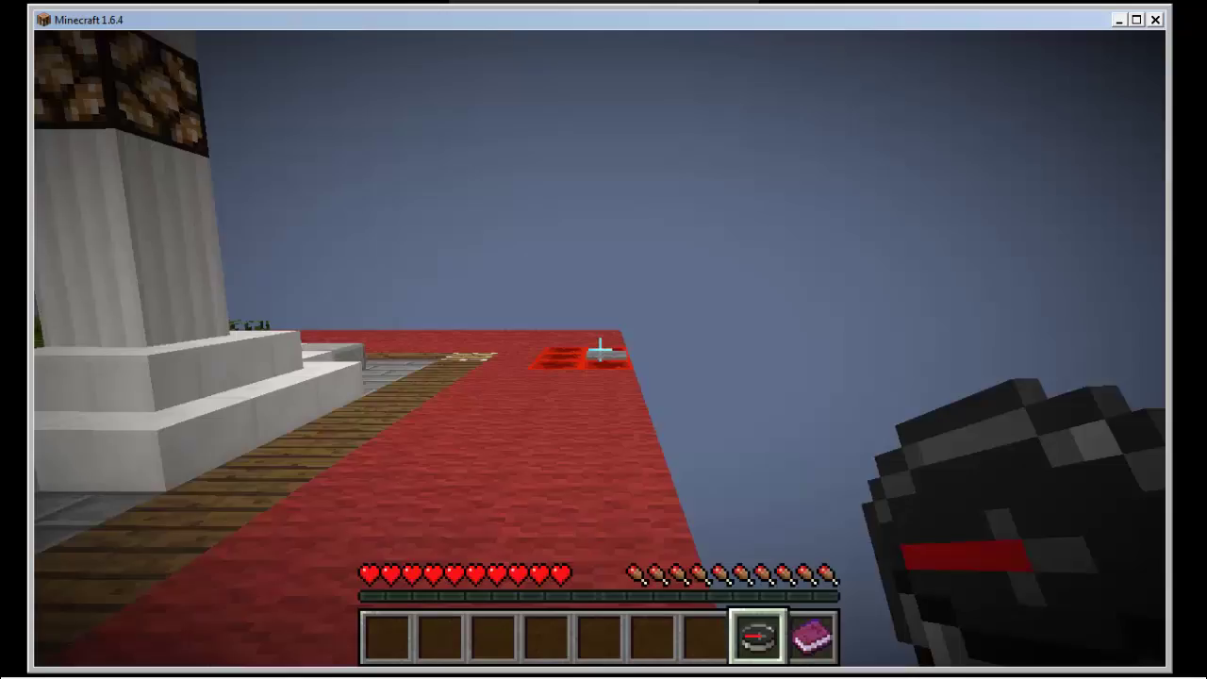
Walk from the red carpet up the stone steps and across the lobby plaza toward the Arcade sign
{"action": "key", "text": "w"}
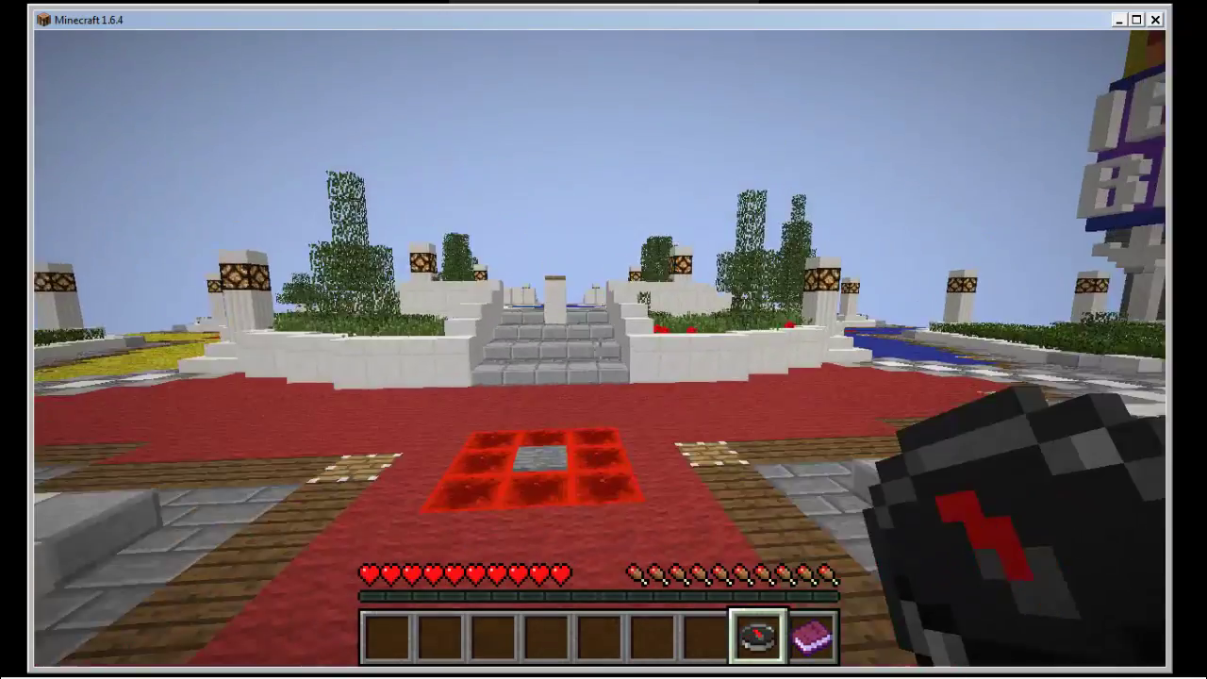
{"action": "key", "text": "w"}
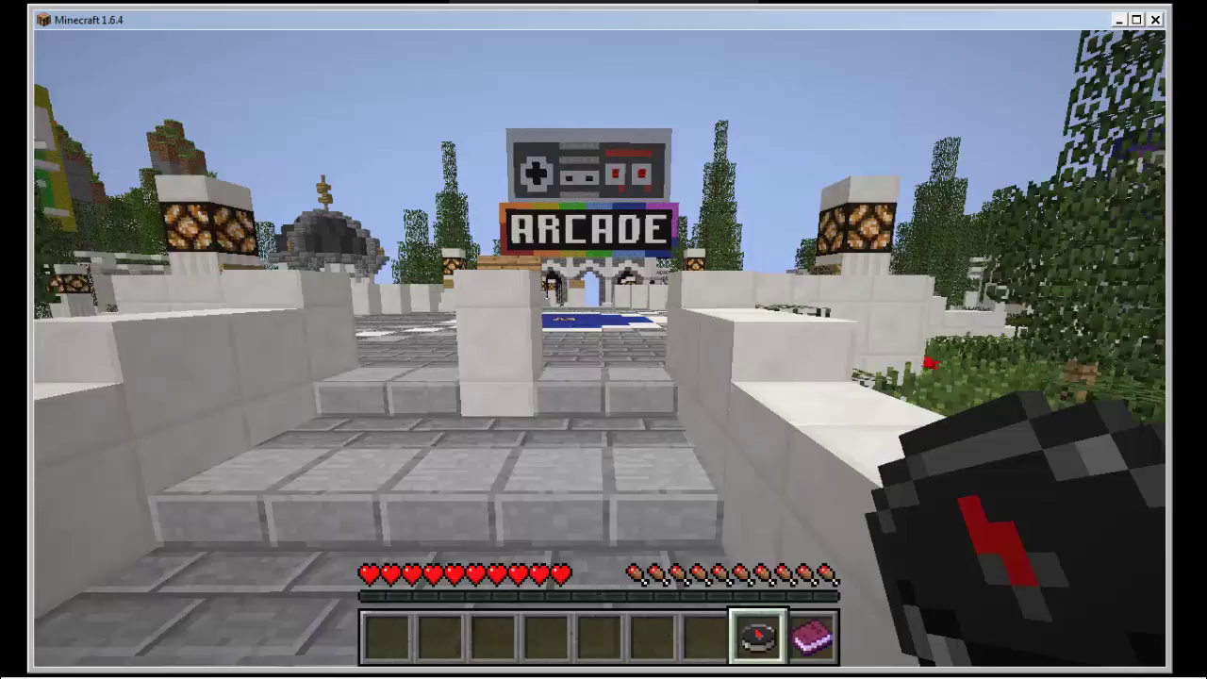
{"action": "key", "text": "w"}
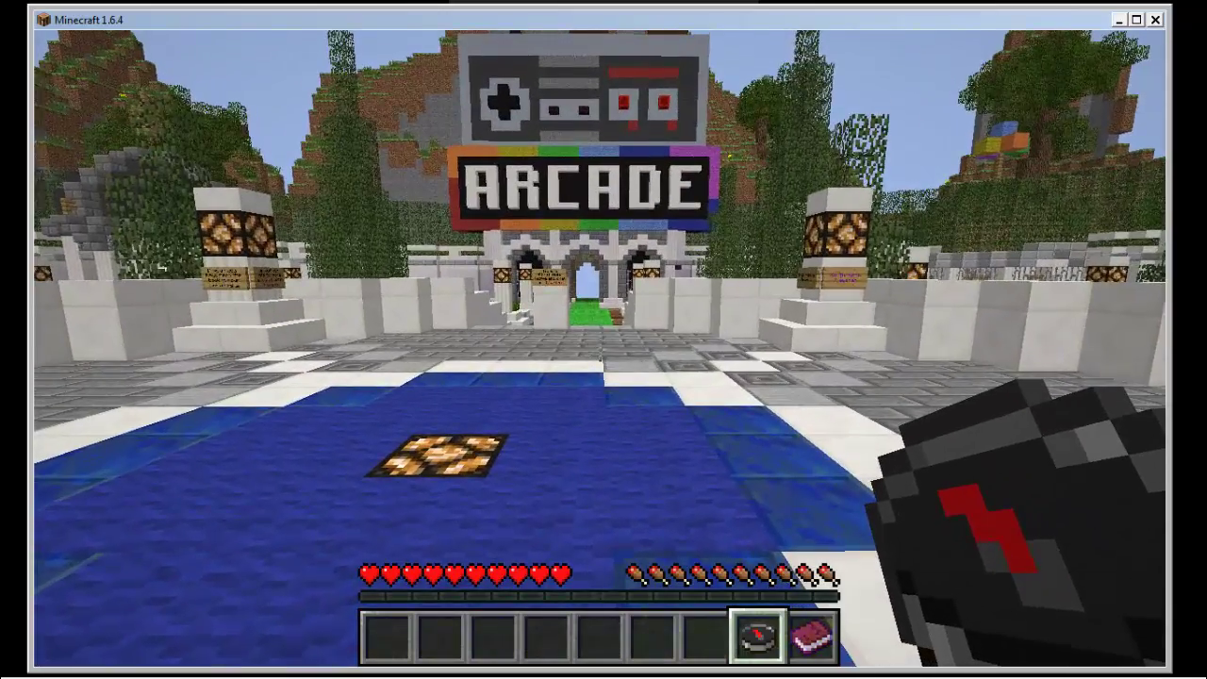
Check the video settings while connected to the server and resume the game without changing them
{"action": "key", "text": "Escape"}
{"action": "left_click", "coordinate": [480, 427]}
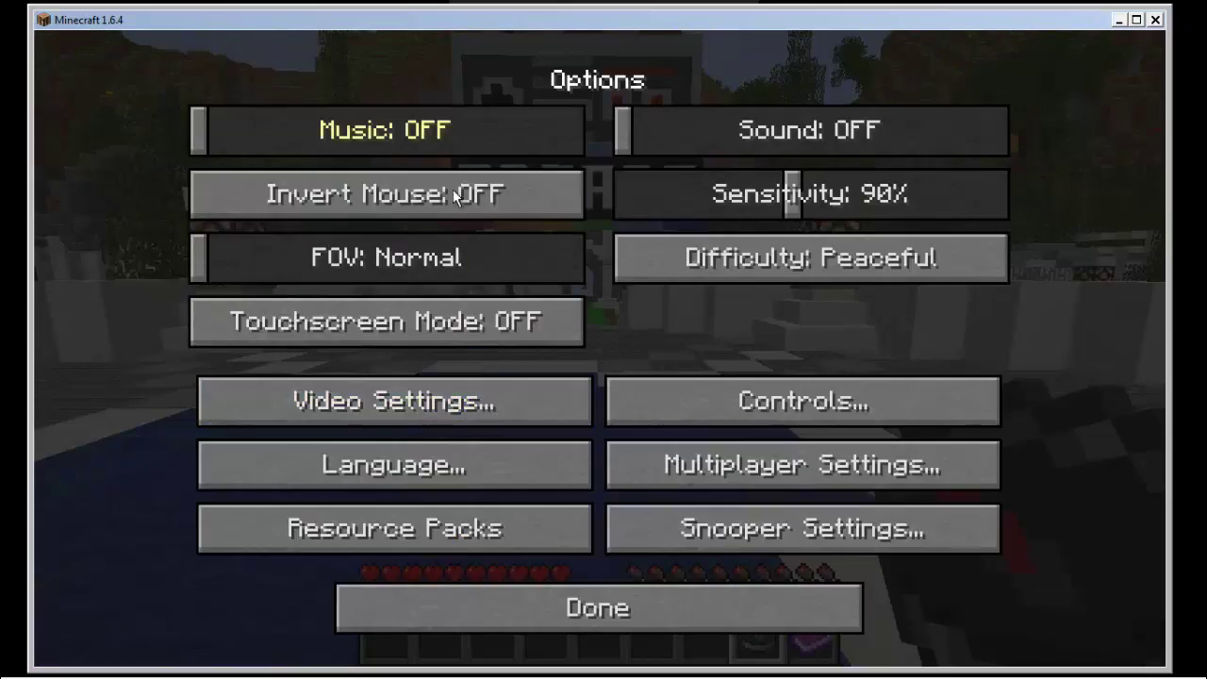
{"action": "left_click", "coordinate": [493, 399]}
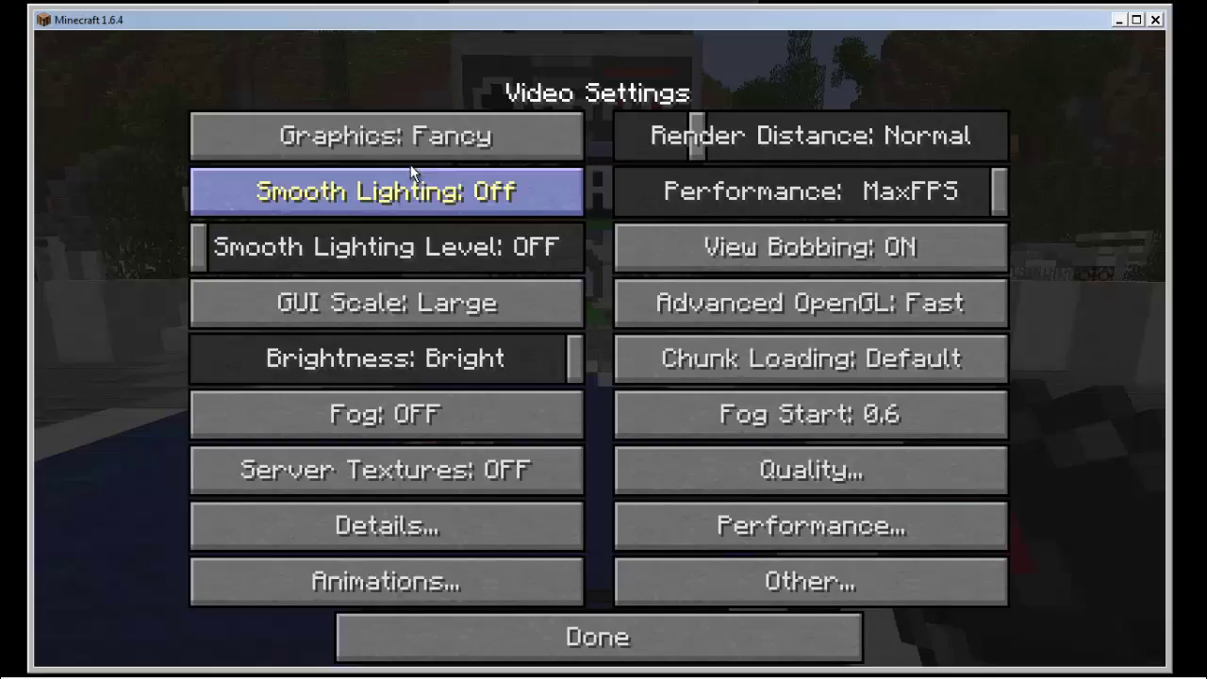
{"action": "left_click", "coordinate": [611, 637]}
{"action": "left_click", "coordinate": [603, 613]}
{"action": "left_click", "coordinate": [595, 238]}
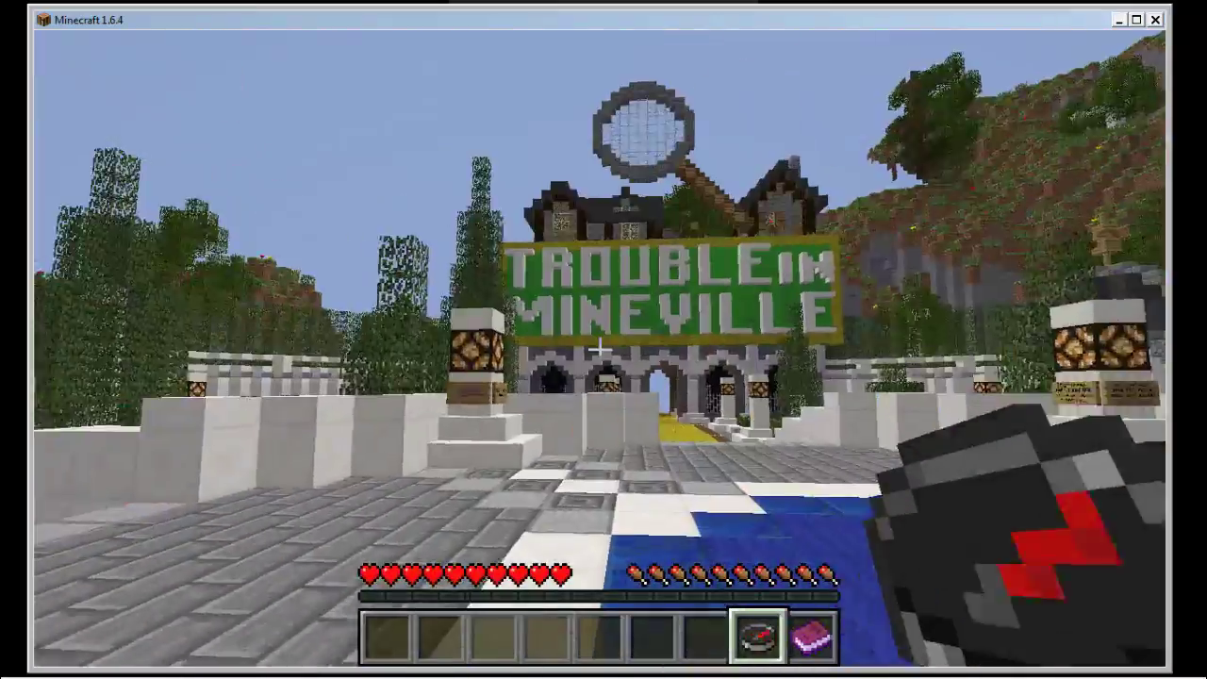
Walk along the blue carpet through the columned hall and back toward the Trouble in Mineville sign, and disconnect from the server
{"action": "key", "text": "w"}
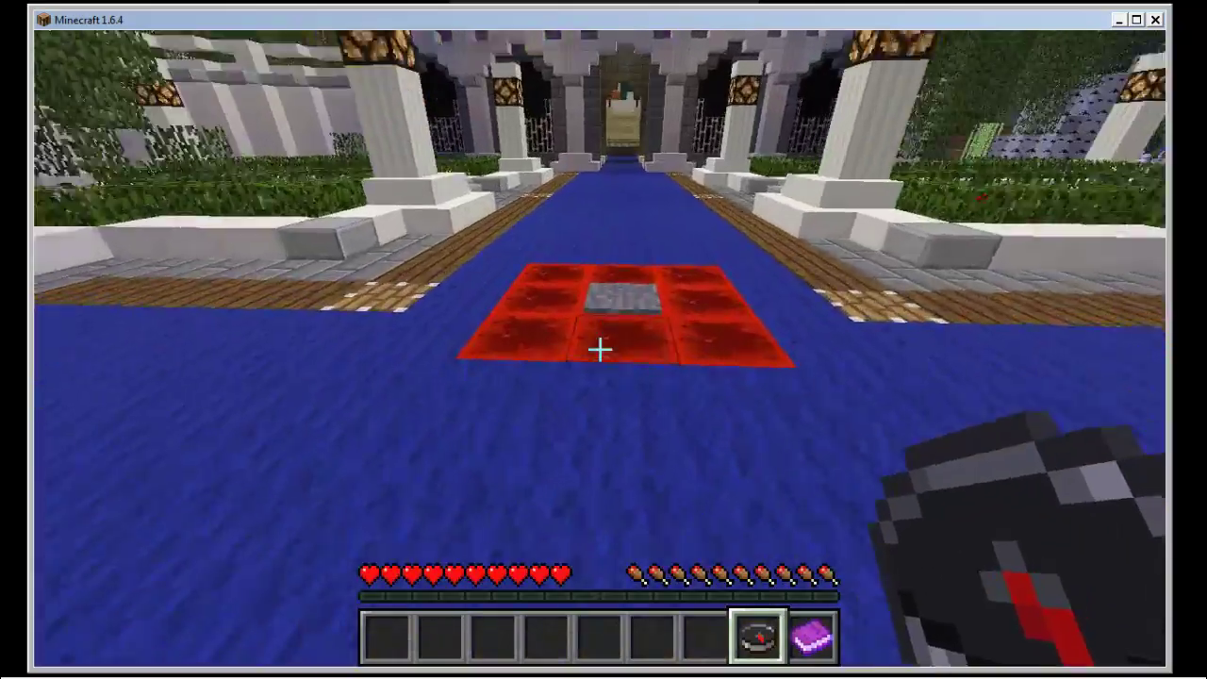
{"action": "key", "text": "w"}
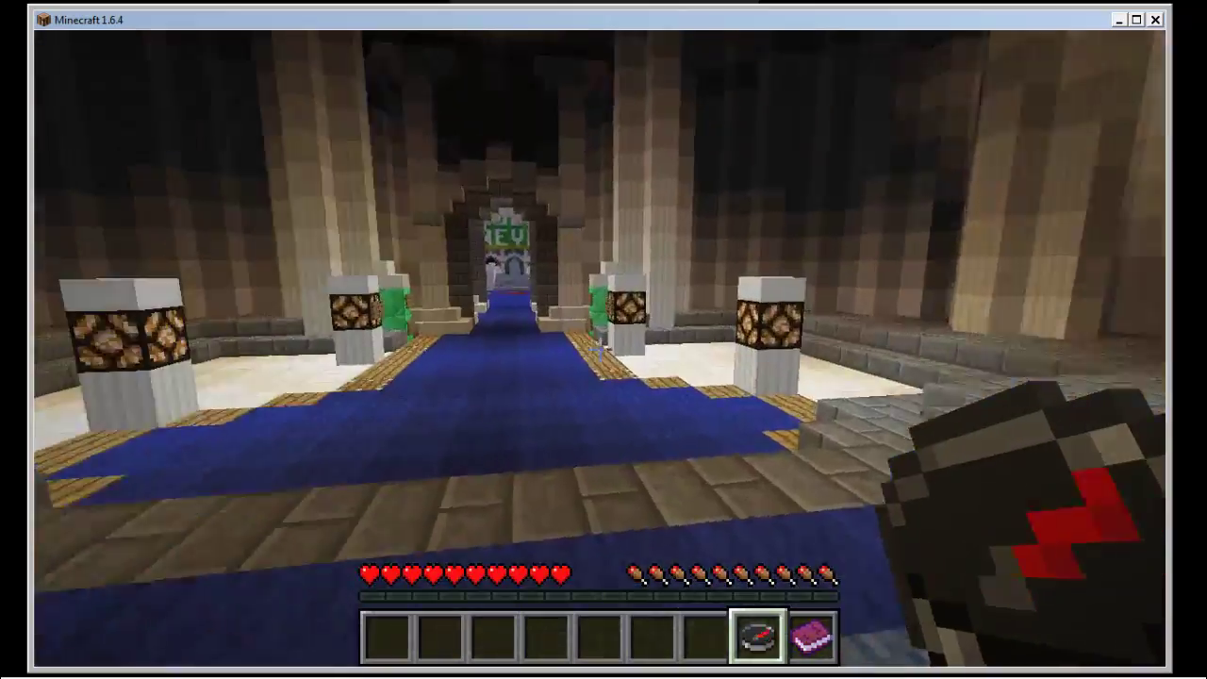
{"action": "key", "text": "w"}
{"action": "key", "text": "w"}
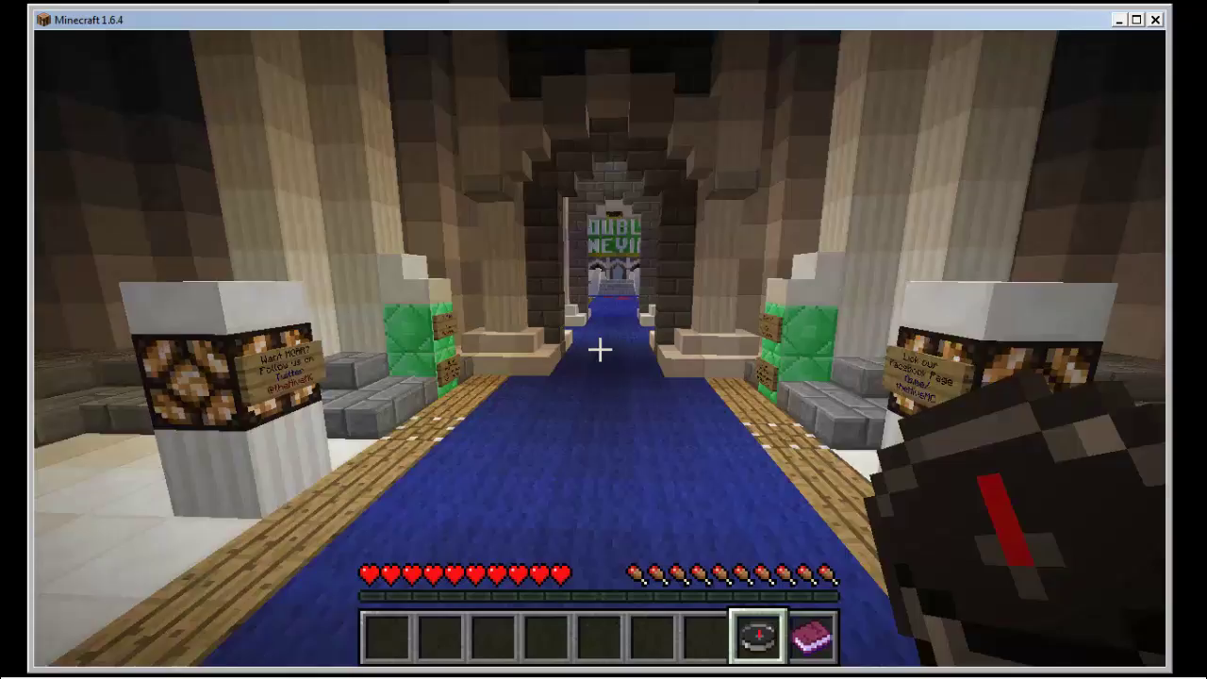
{"action": "key", "text": "w"}
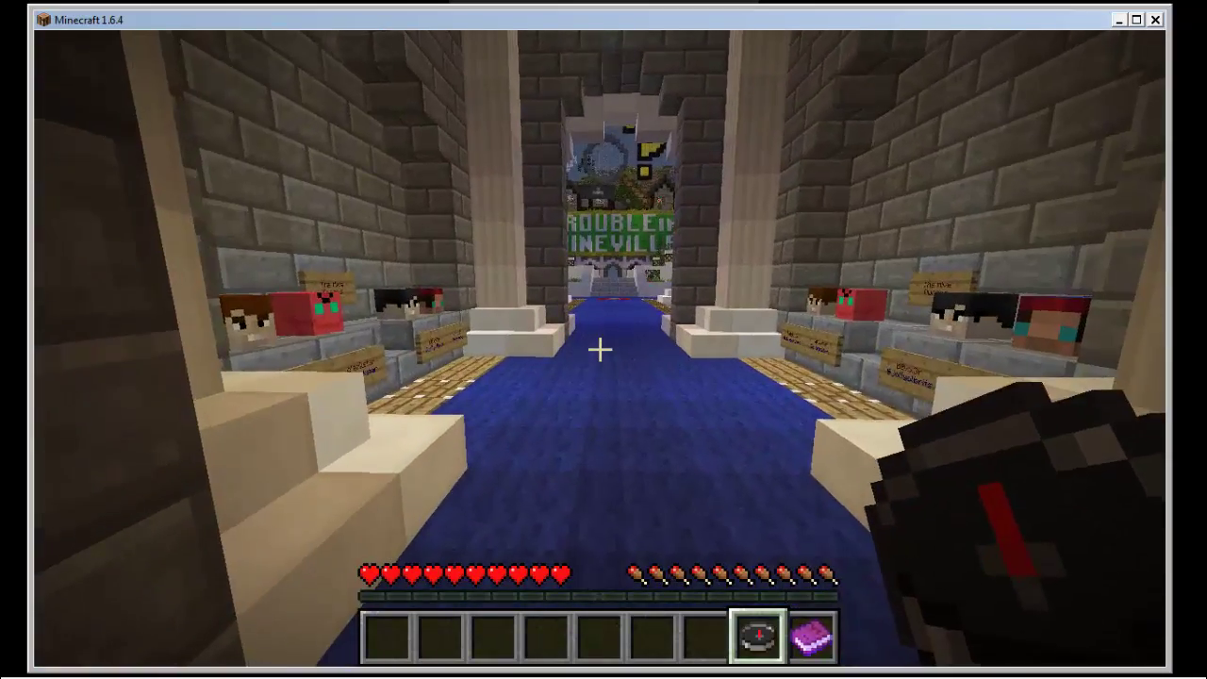
{"action": "key", "text": "Escape"}
{"action": "left_click", "coordinate": [598, 491]}
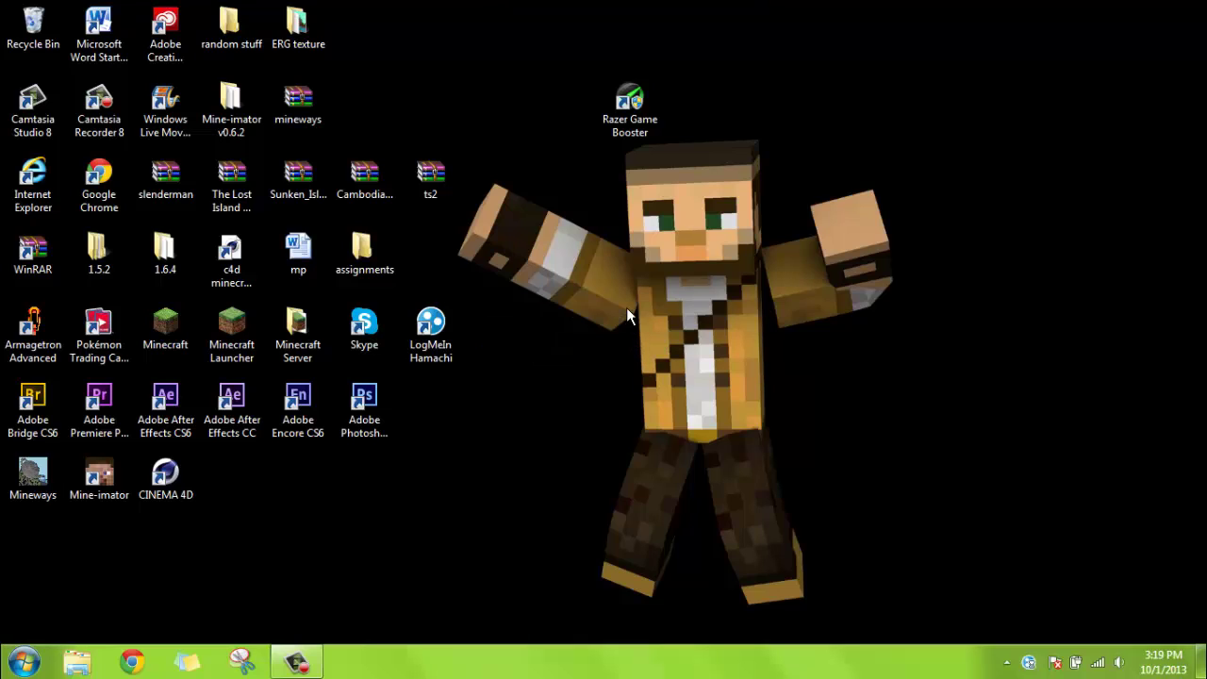
Bring up the Razer Game Booster window from the desktop's hidden notification icons and close it
{"action": "left_click", "coordinate": [1009, 665]}
{"action": "left_click", "coordinate": [1031, 545]}
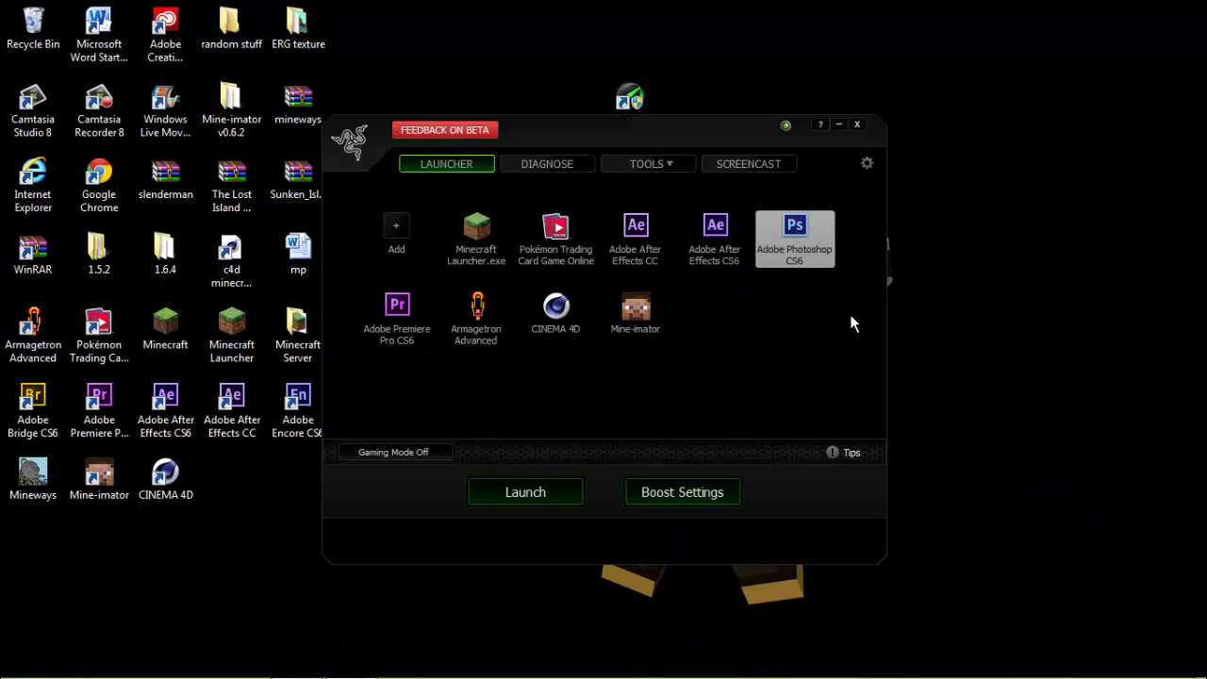
{"action": "left_click", "coordinate": [858, 128]}
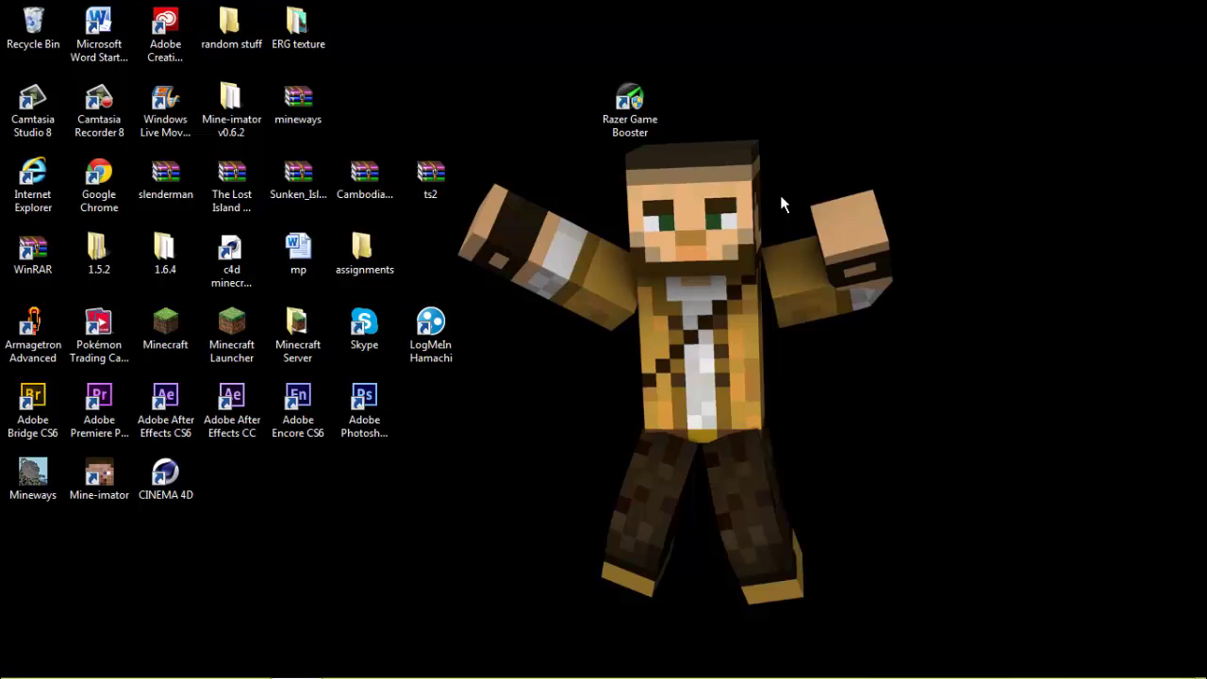